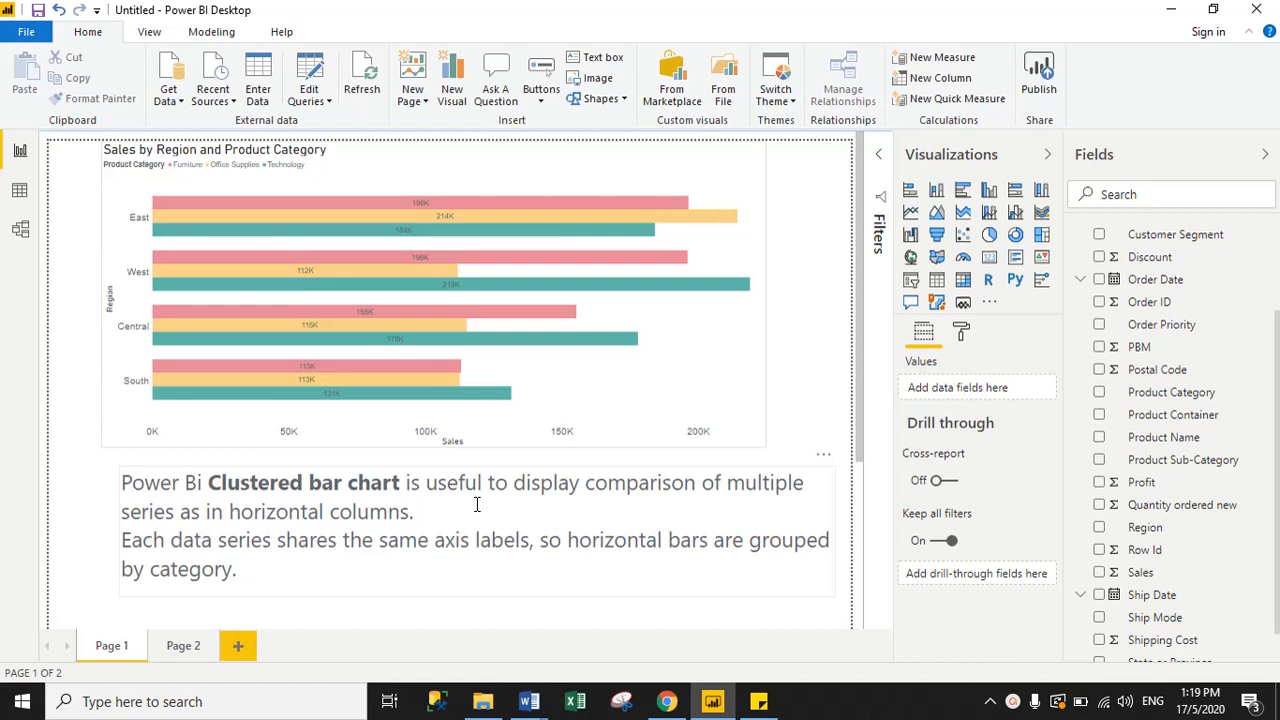
# - Examine the sample clustered bar chart on Page 1 and the sales values of its East region bars
pyautogui.click(517, 178)
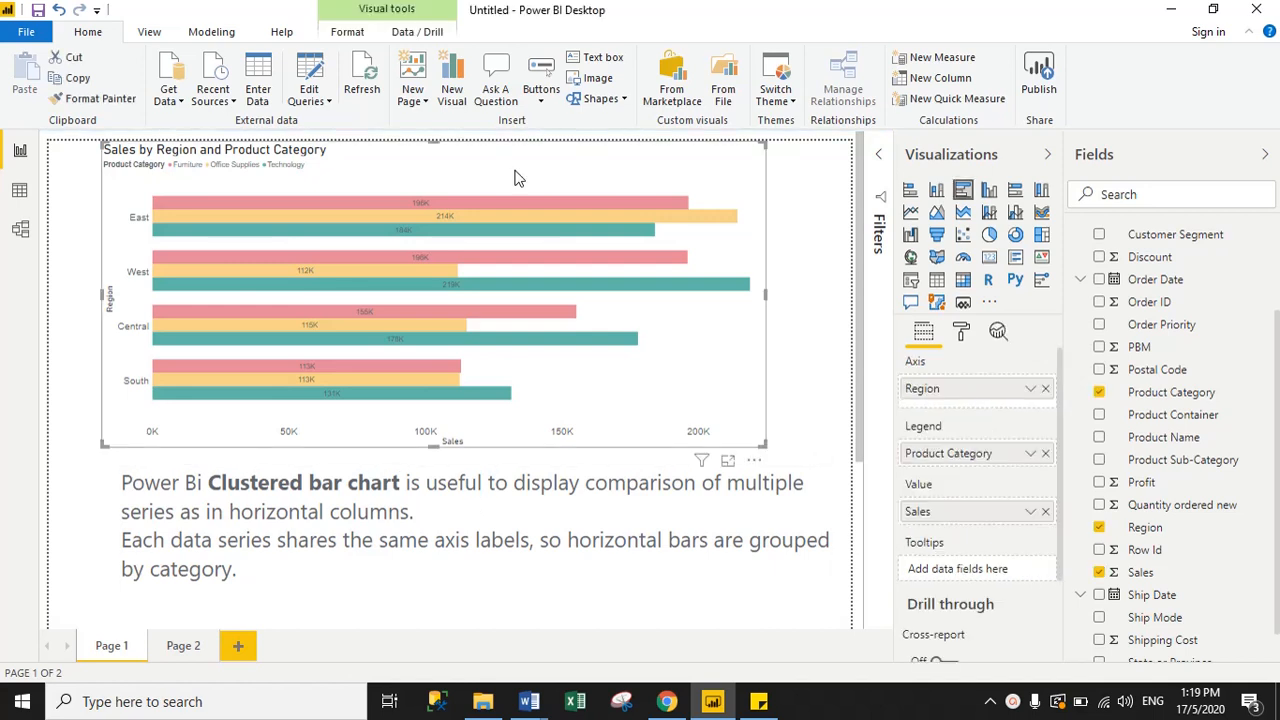
pyautogui.moveTo(173, 212)
pyautogui.moveTo(561, 207)
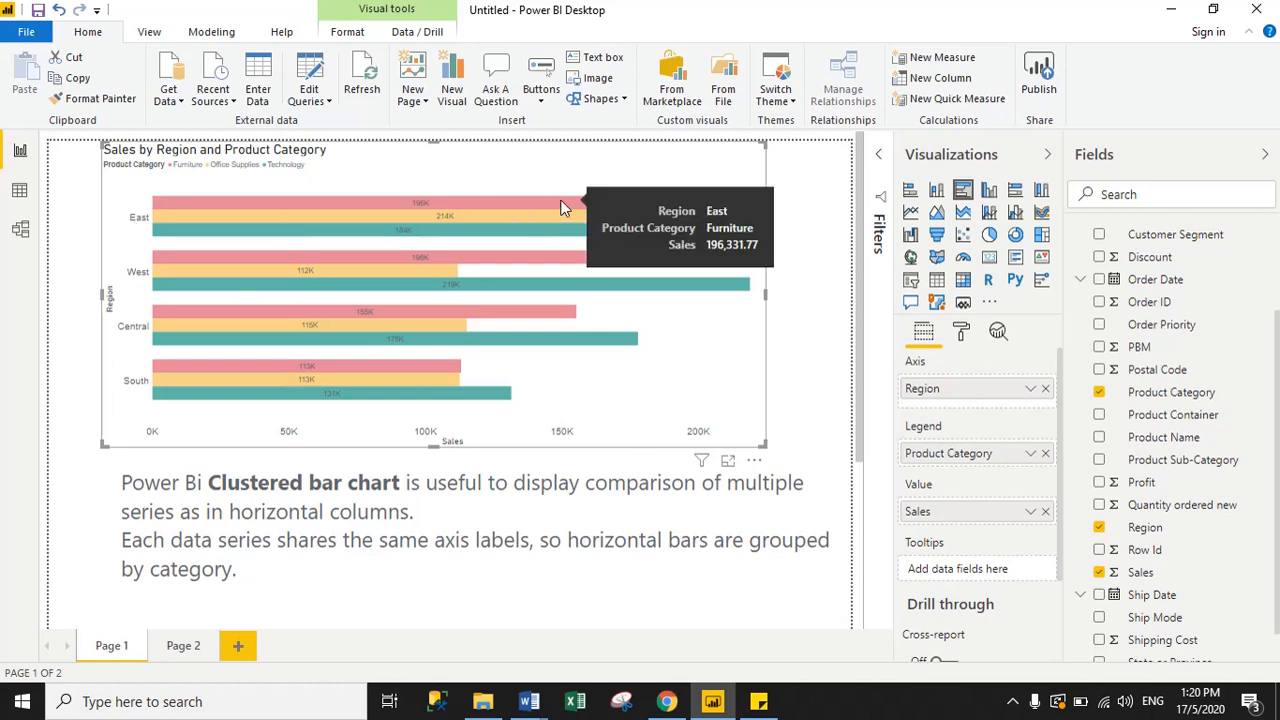
pyautogui.moveTo(527, 226)
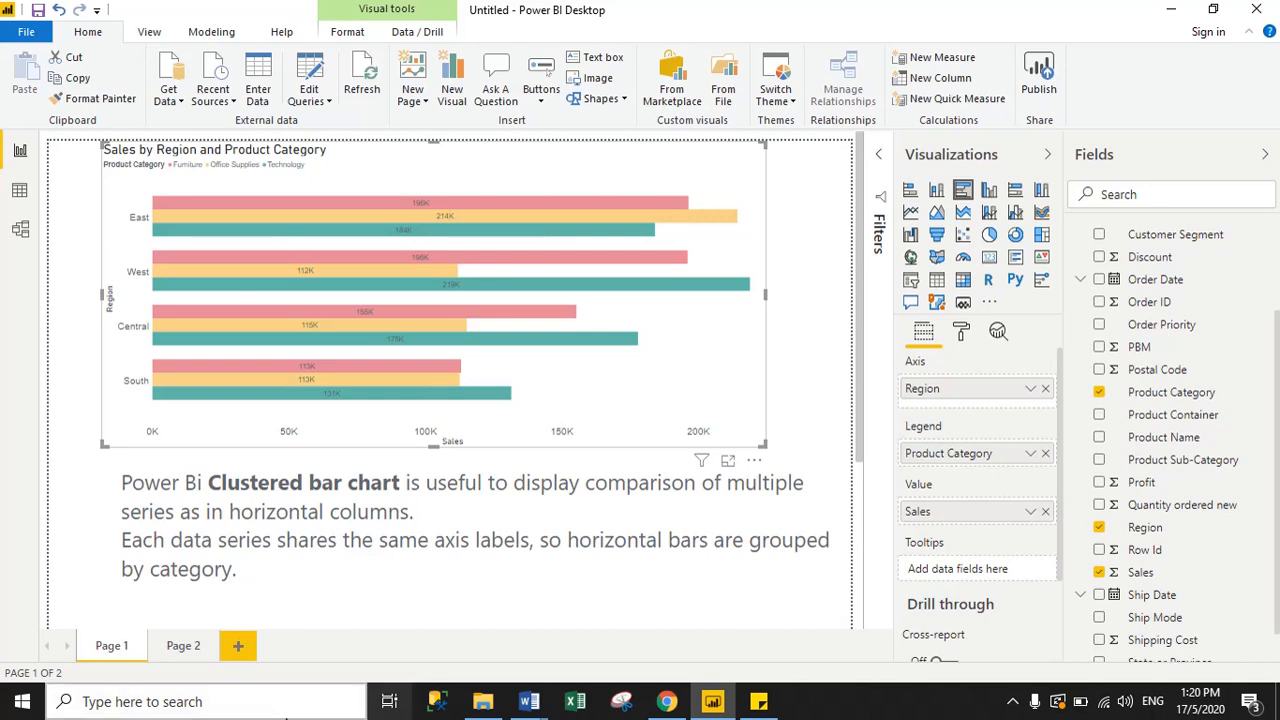
# - On Page 2, insert a clustered bar chart with Region as axis, Product Category as legend and Sales as value
pyautogui.click(168, 645)
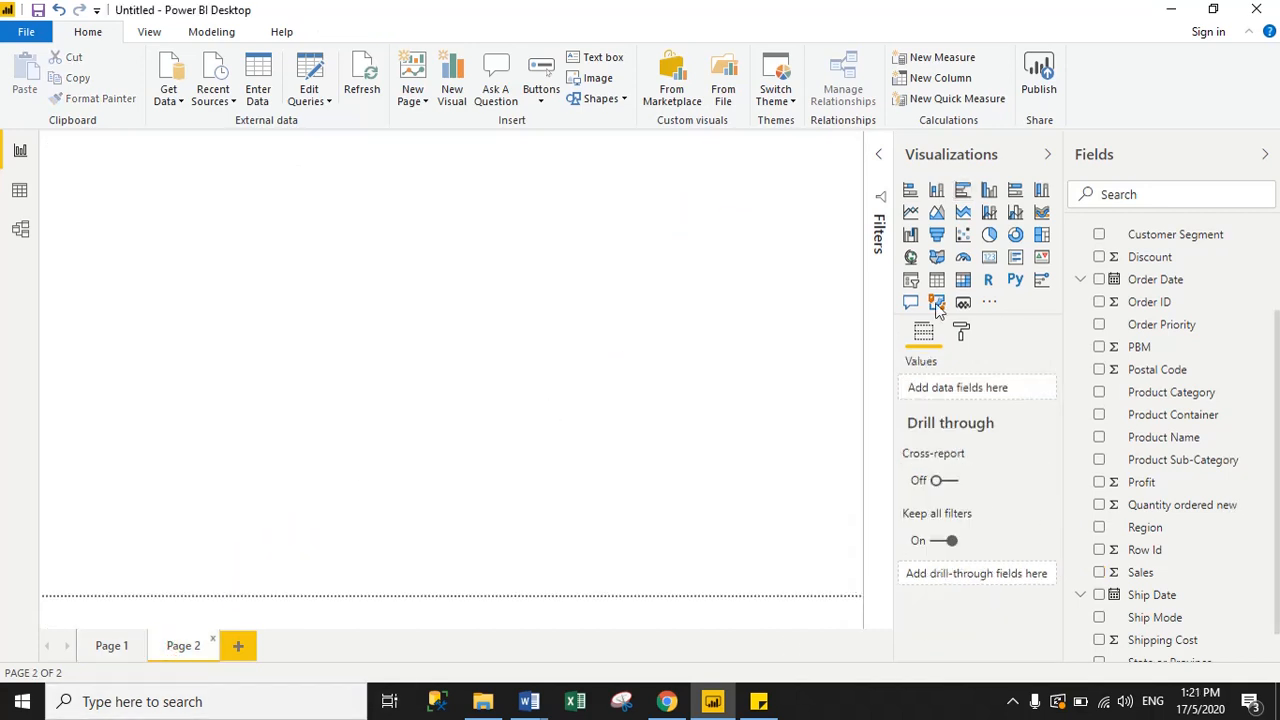
pyautogui.scroll(3, 1277, 437)
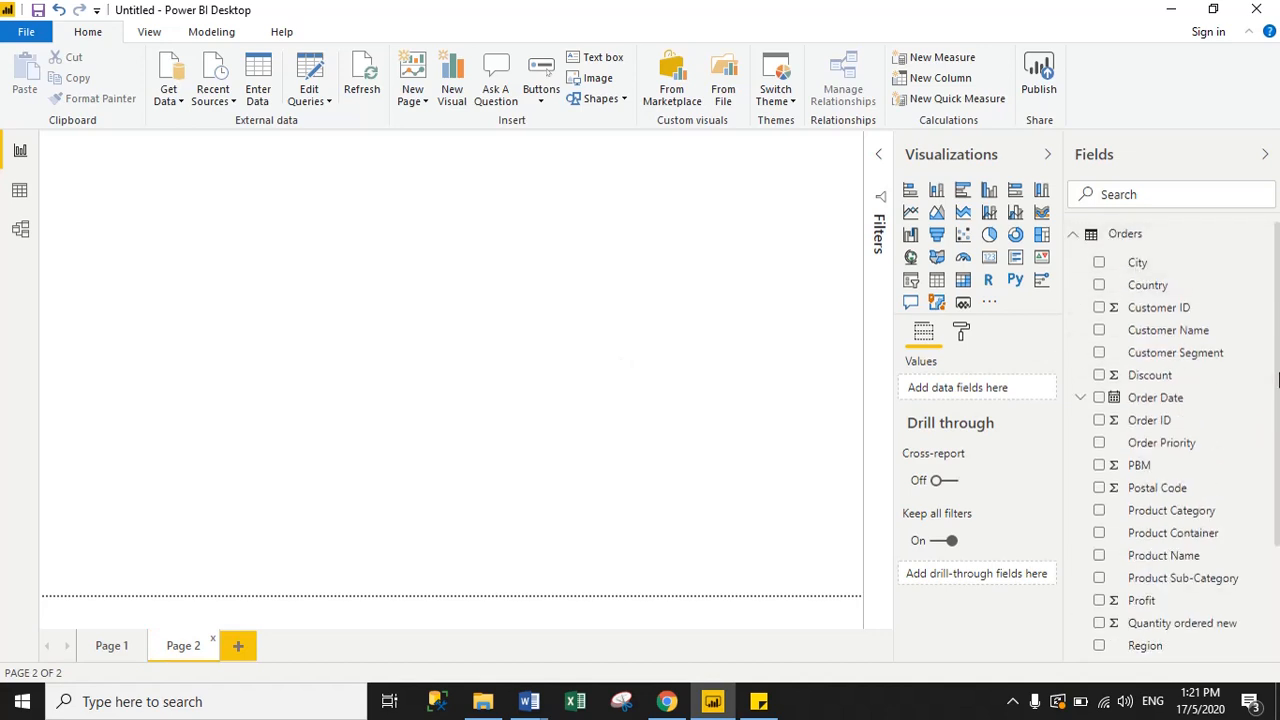
pyautogui.scroll(-3, 1277, 420)
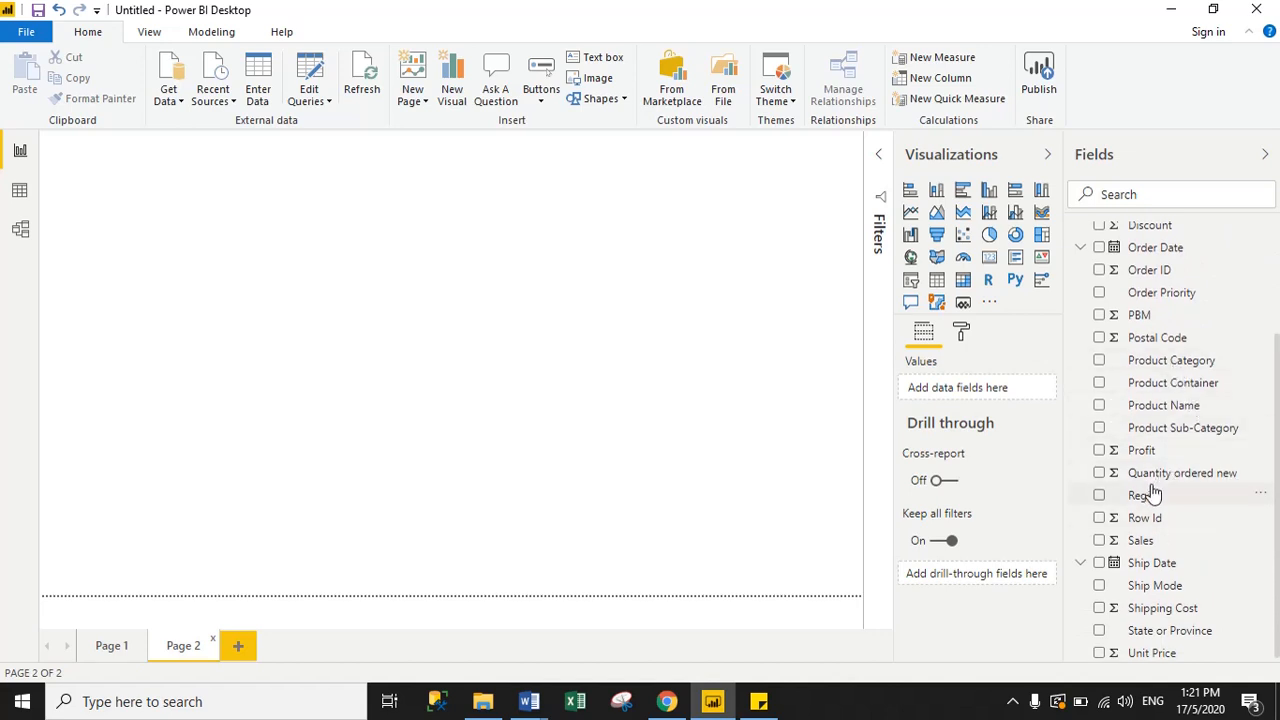
pyautogui.click(962, 192)
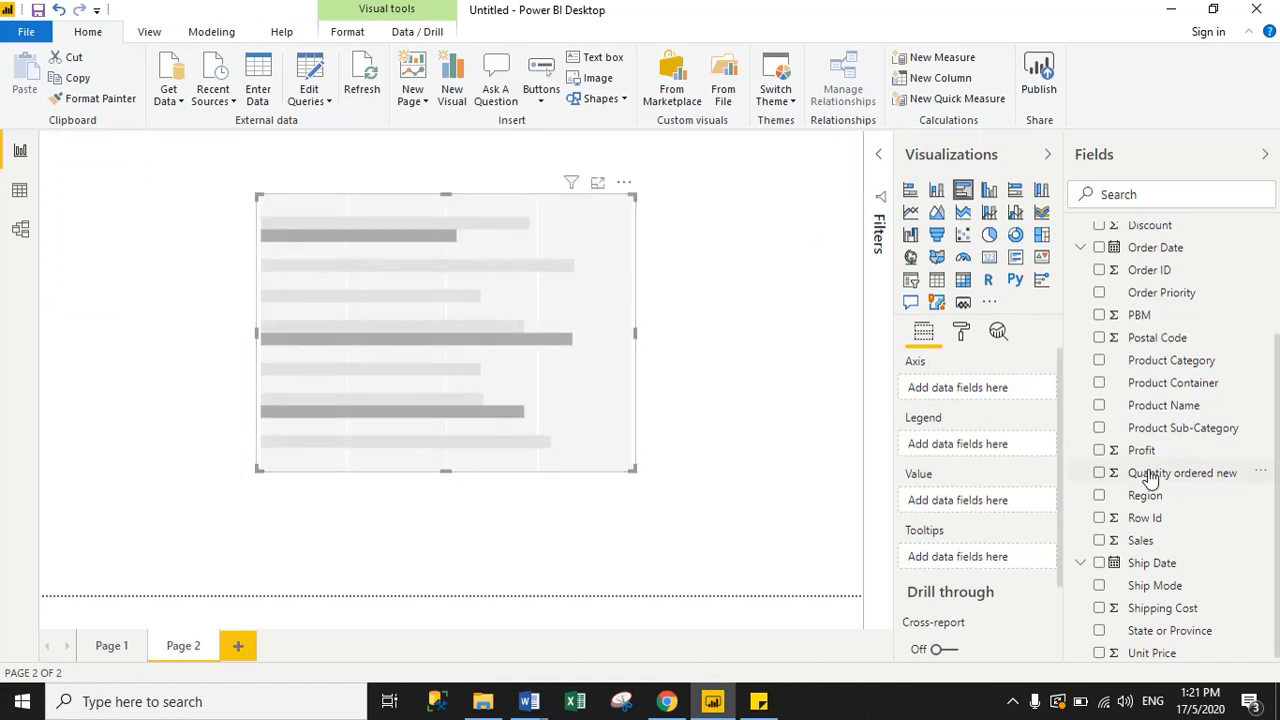
pyautogui.moveTo(1143, 495); pyautogui.dragTo(940, 397)
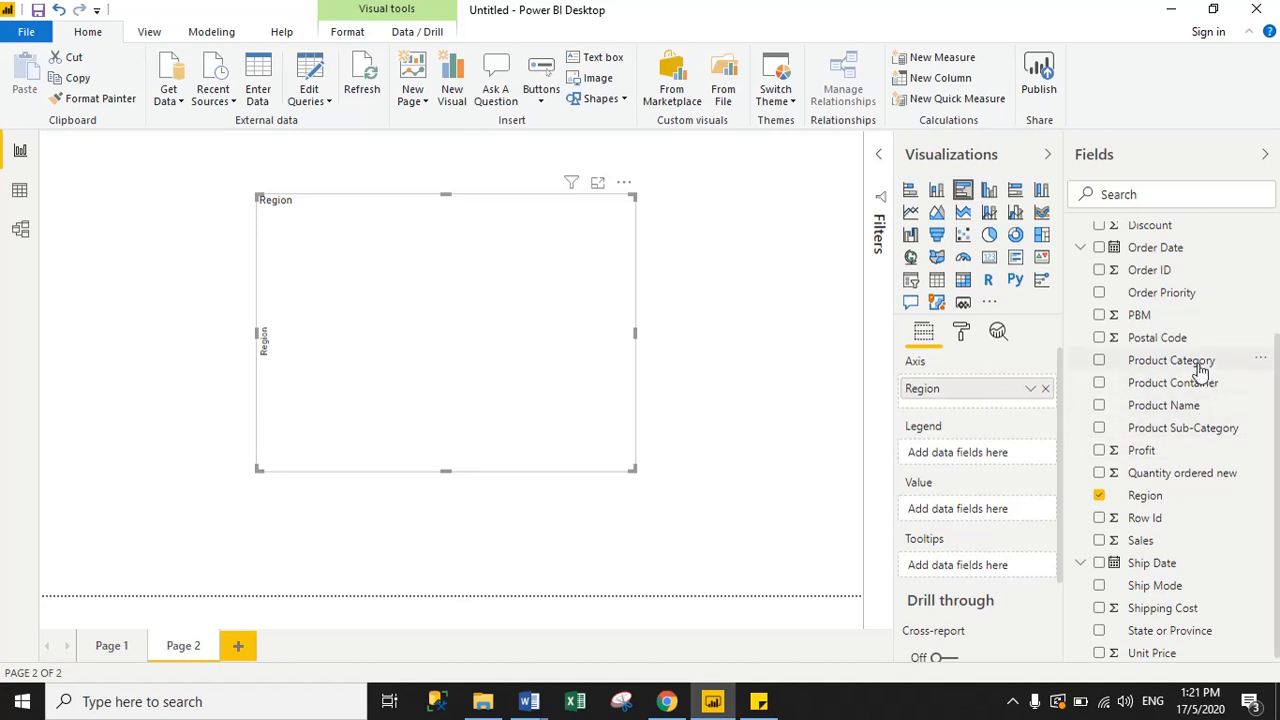
pyautogui.moveTo(1190, 367); pyautogui.dragTo(966, 452)
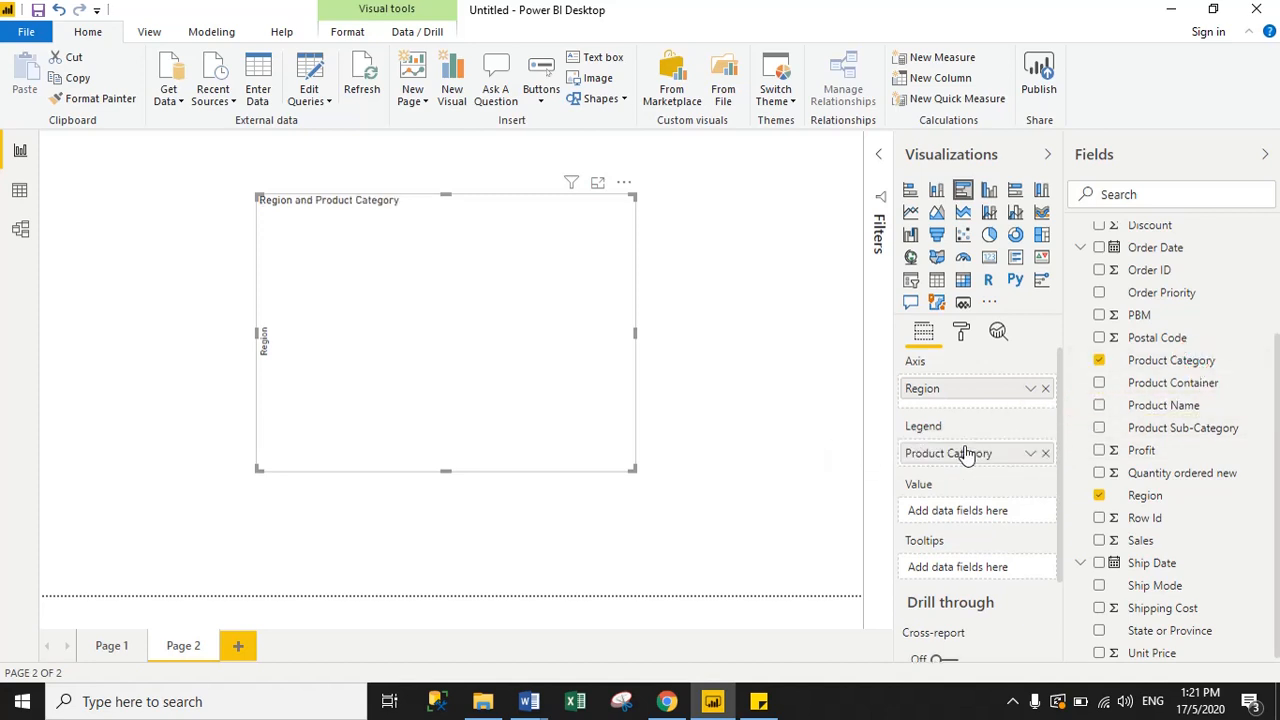
pyautogui.moveTo(1140, 540); pyautogui.dragTo(960, 518)
# - Enlarge the clustered bar chart to about 896 by 544 and place it at about X 256, Y 64
pyautogui.moveTo(632, 467); pyautogui.dragTo(847, 528)
pyautogui.moveTo(797, 207); pyautogui.dragTo(745, 193)
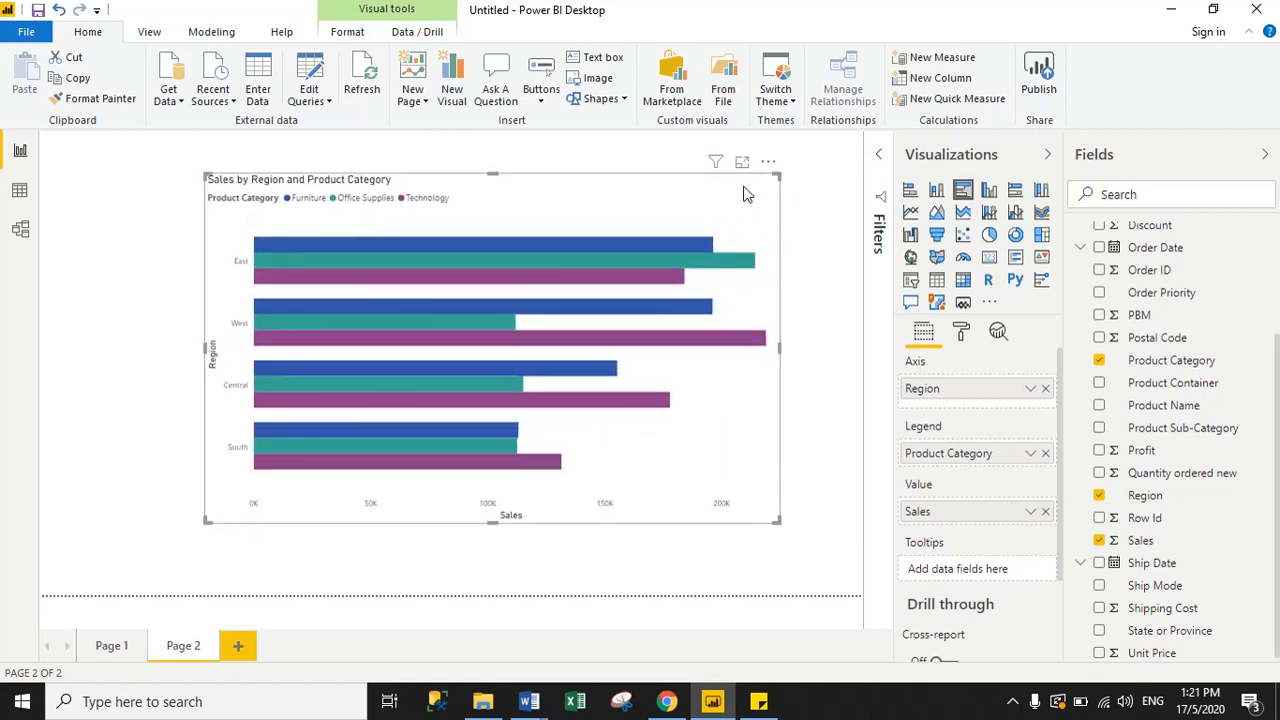
pyautogui.click(678, 189)
# - Review the chart's General formatting settings, including its position, width and height
pyautogui.click(961, 335)
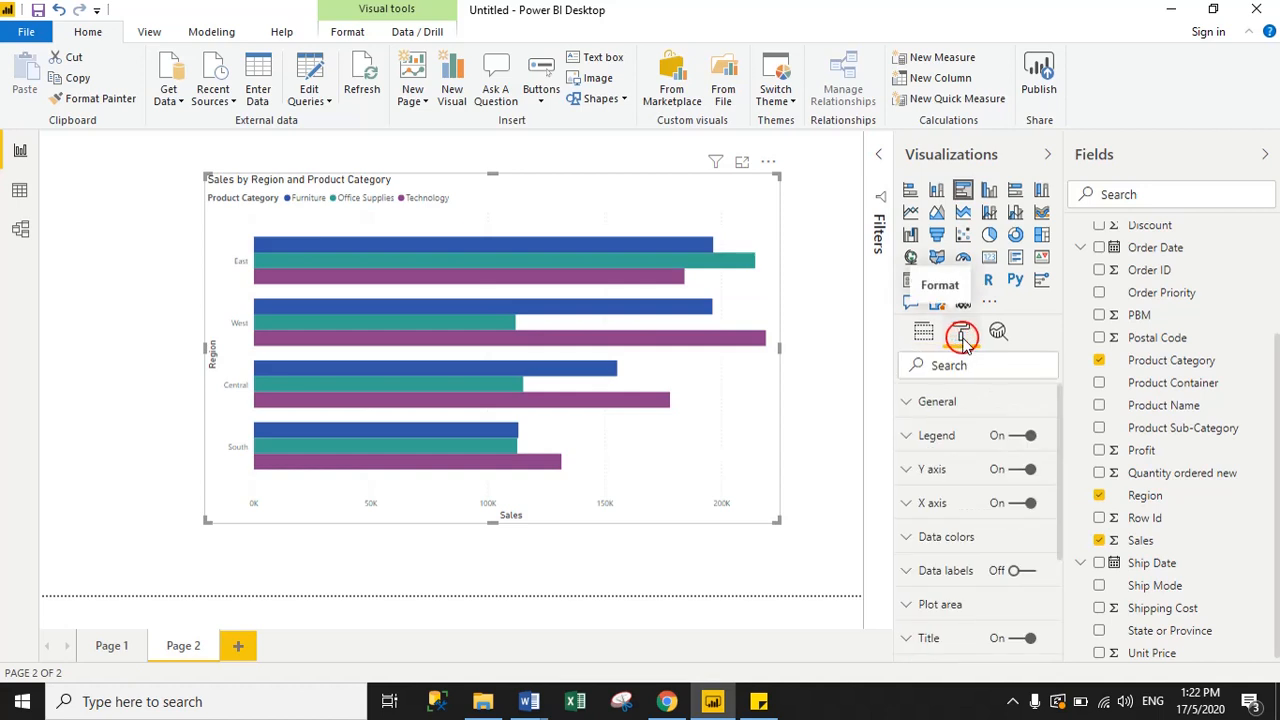
pyautogui.click(916, 404)
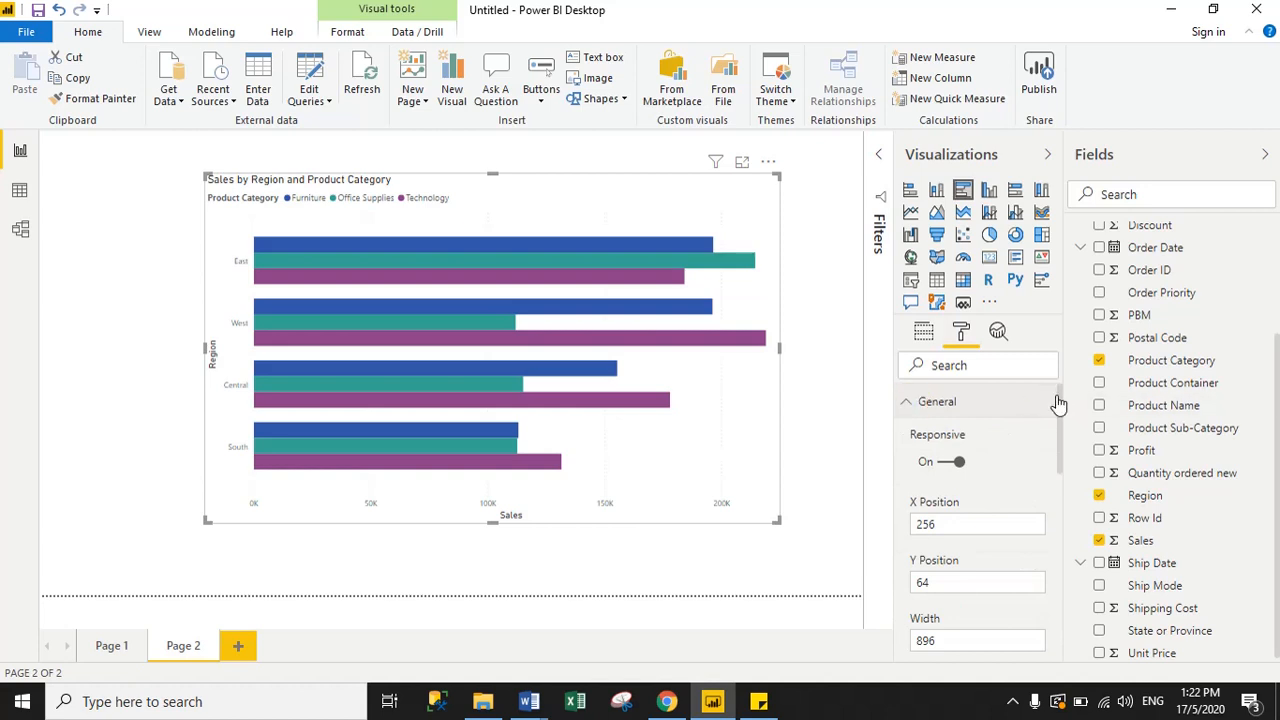
pyautogui.moveTo(1061, 397); pyautogui.dragTo(1062, 440)
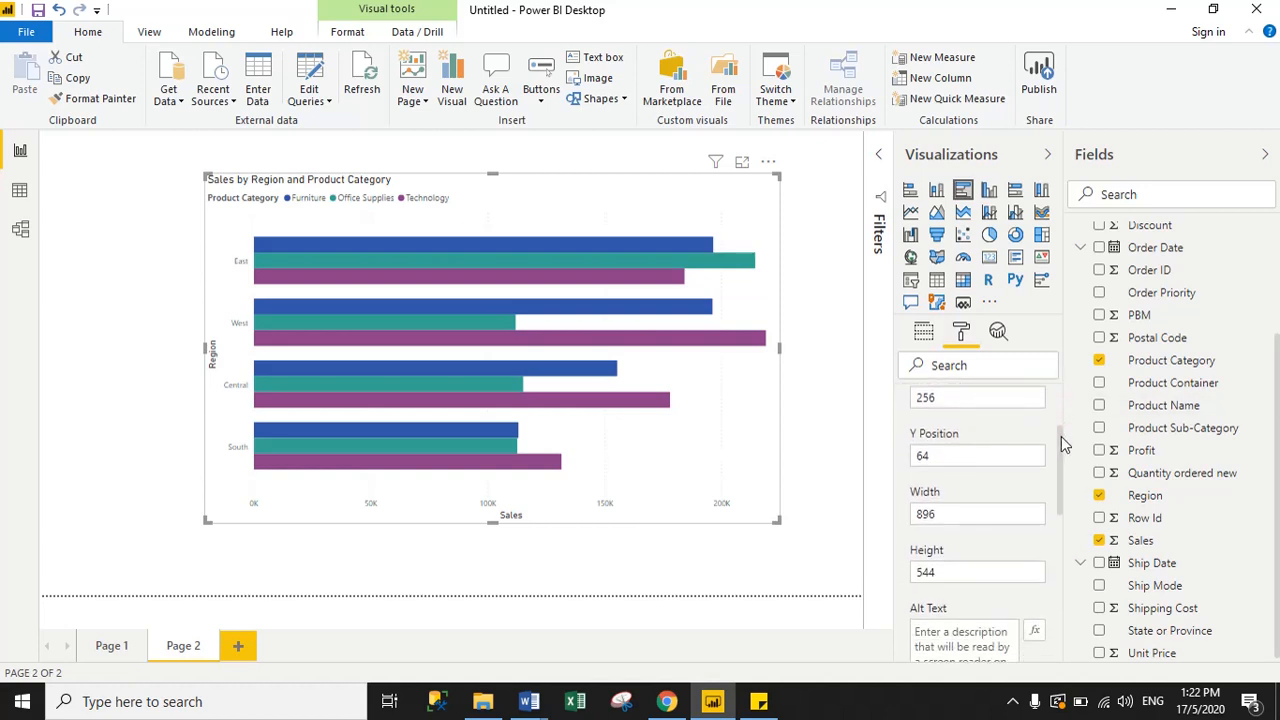
pyautogui.click(960, 515)
pyautogui.click(945, 567)
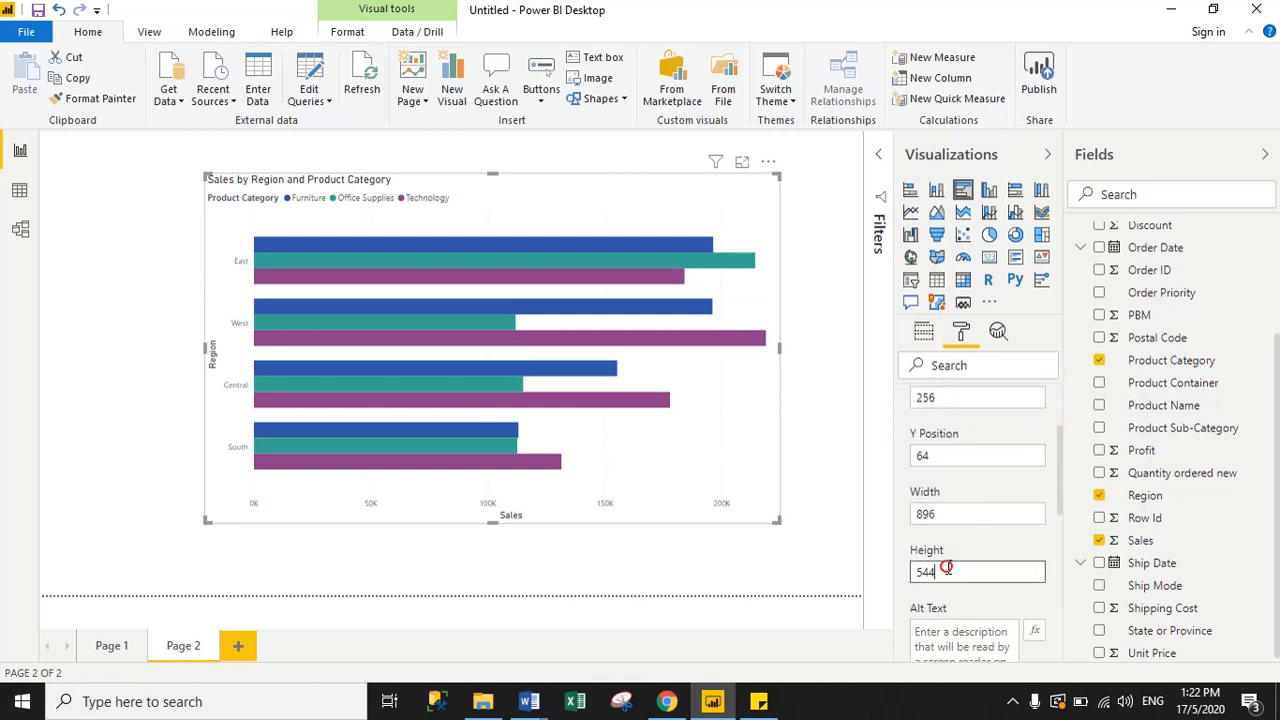
pyautogui.moveTo(1060, 508); pyautogui.dragTo(1057, 420)
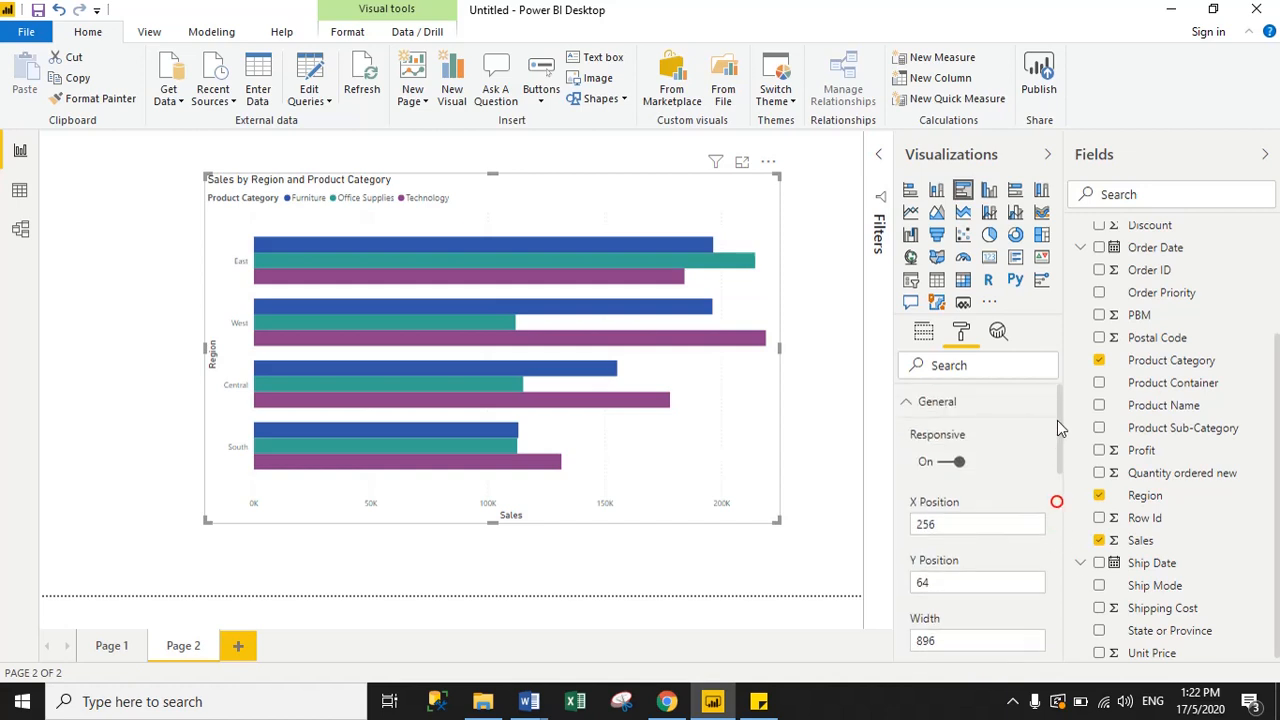
pyautogui.click(908, 404)
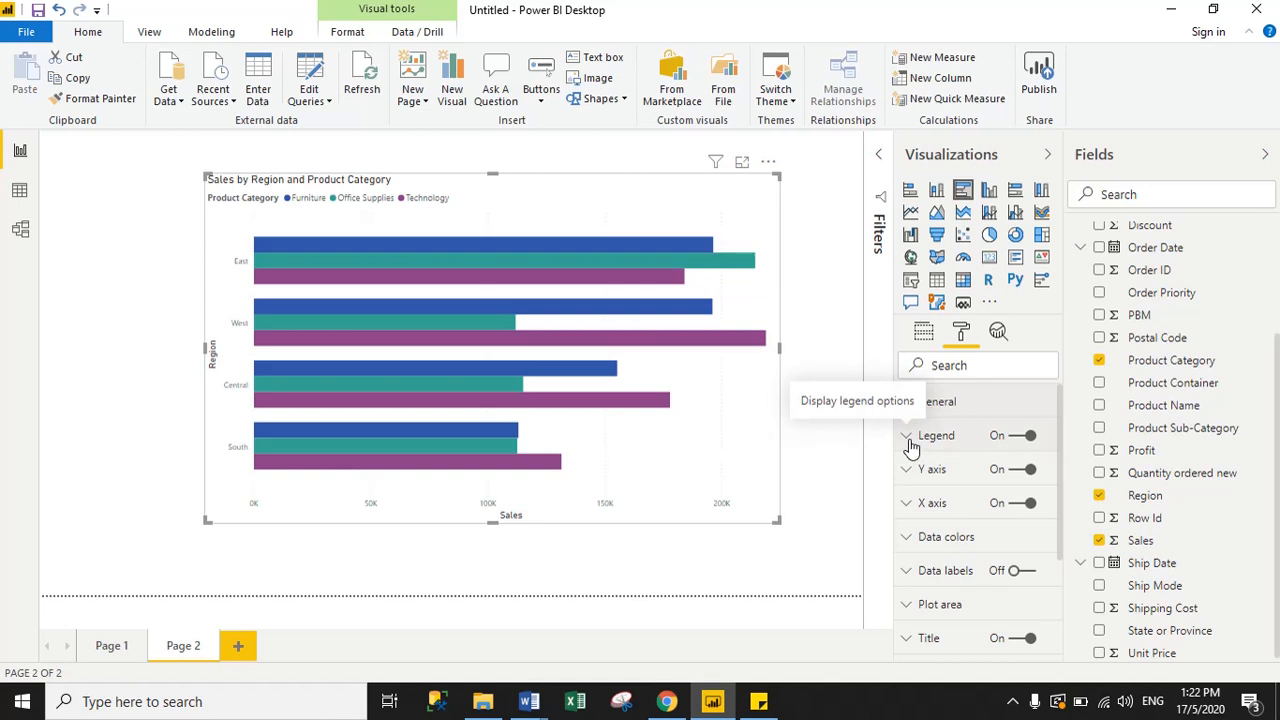
# - Set the chart legend's position to Top Center
pyautogui.click(909, 440)
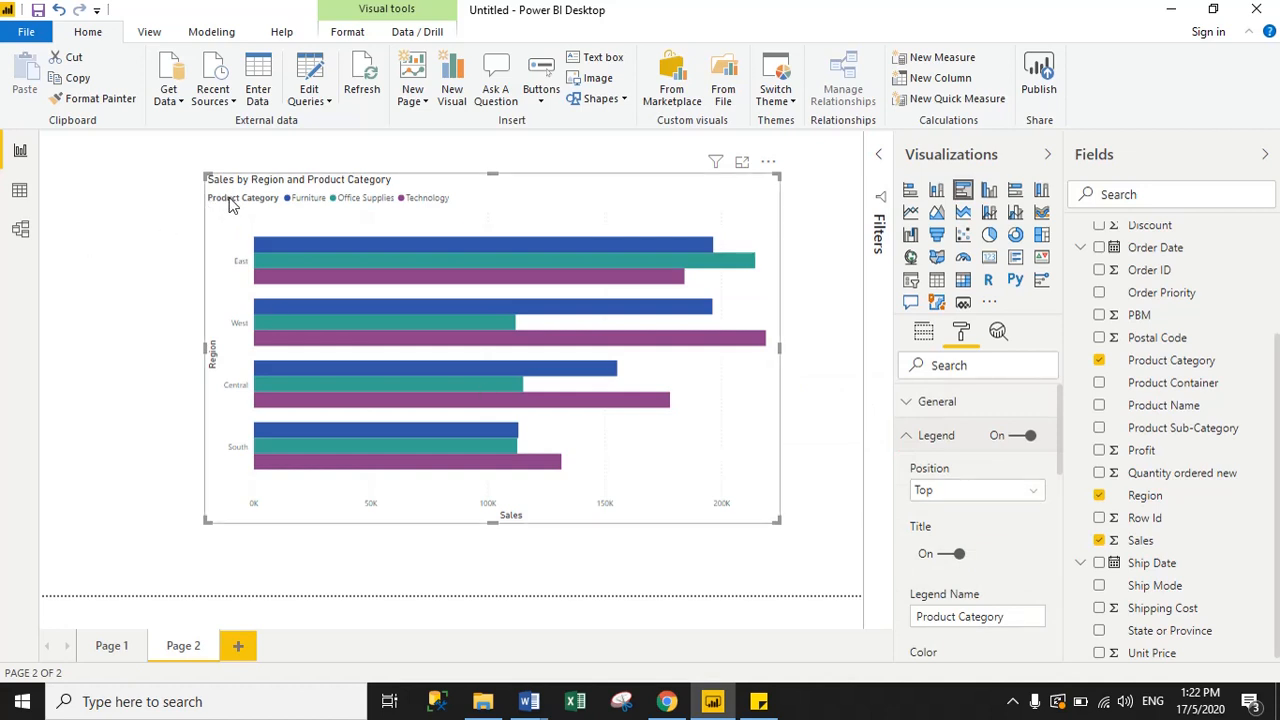
pyautogui.click(979, 491)
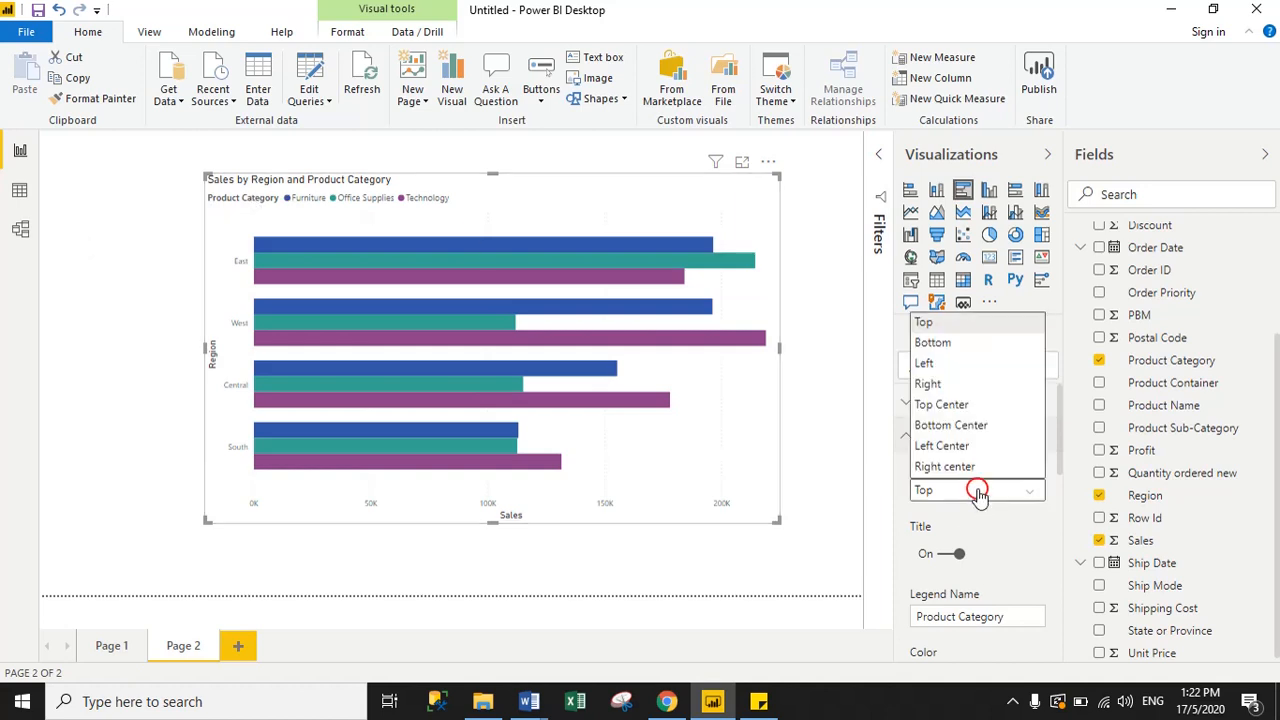
pyautogui.click(954, 406)
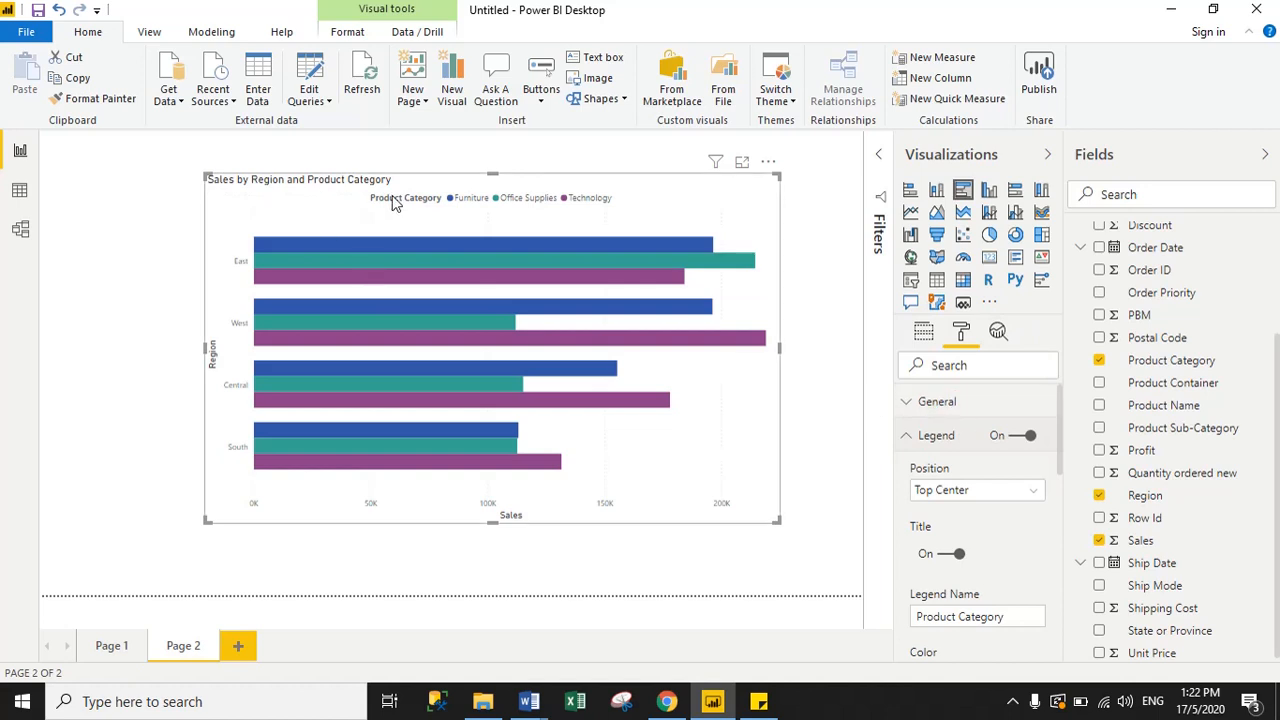
# - Change the legend text color to dark blue (#26417e), keeping the legend name Product Category
pyautogui.moveTo(1061, 453); pyautogui.dragTo(1061, 493)
pyautogui.tripleClick(1009, 493)
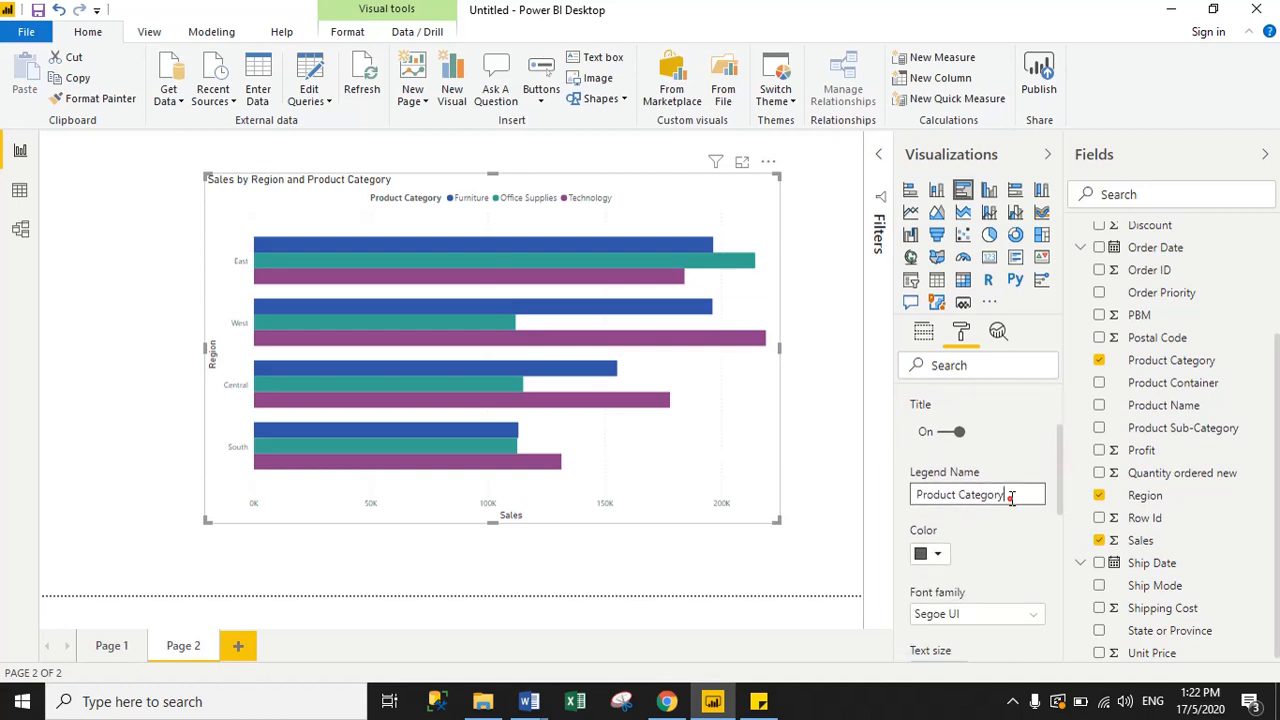
pyautogui.click(979, 541)
pyautogui.click(940, 556)
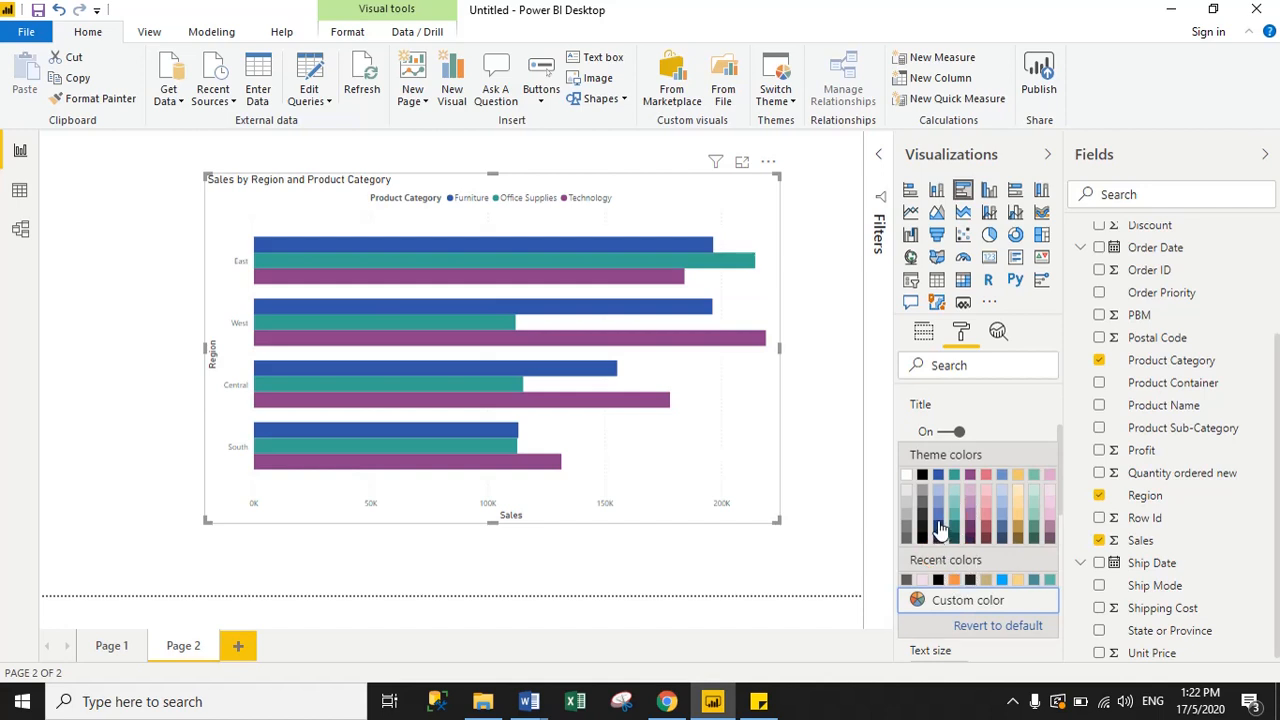
pyautogui.click(938, 525)
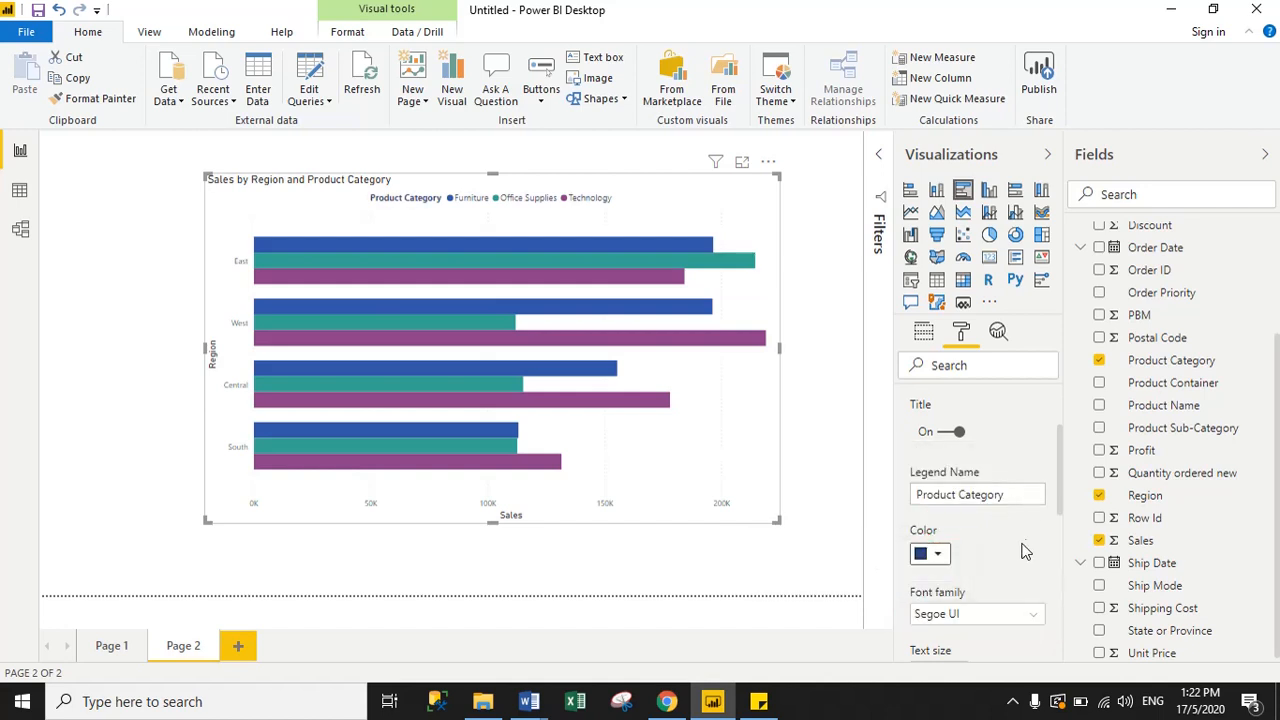
# - Set the legend's font family to Arial and its text size to 15 pt
pyautogui.moveTo(1060, 483); pyautogui.dragTo(1058, 540)
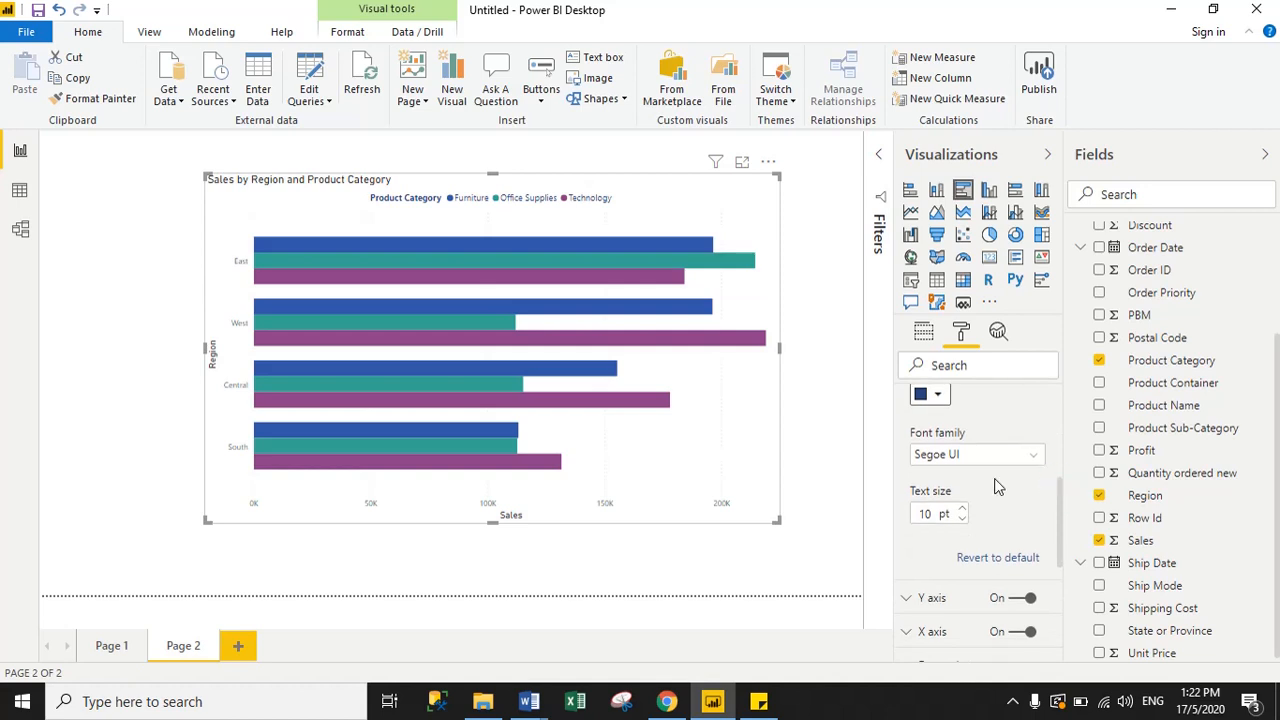
pyautogui.click(970, 455)
pyautogui.click(924, 476)
pyautogui.click(918, 513)
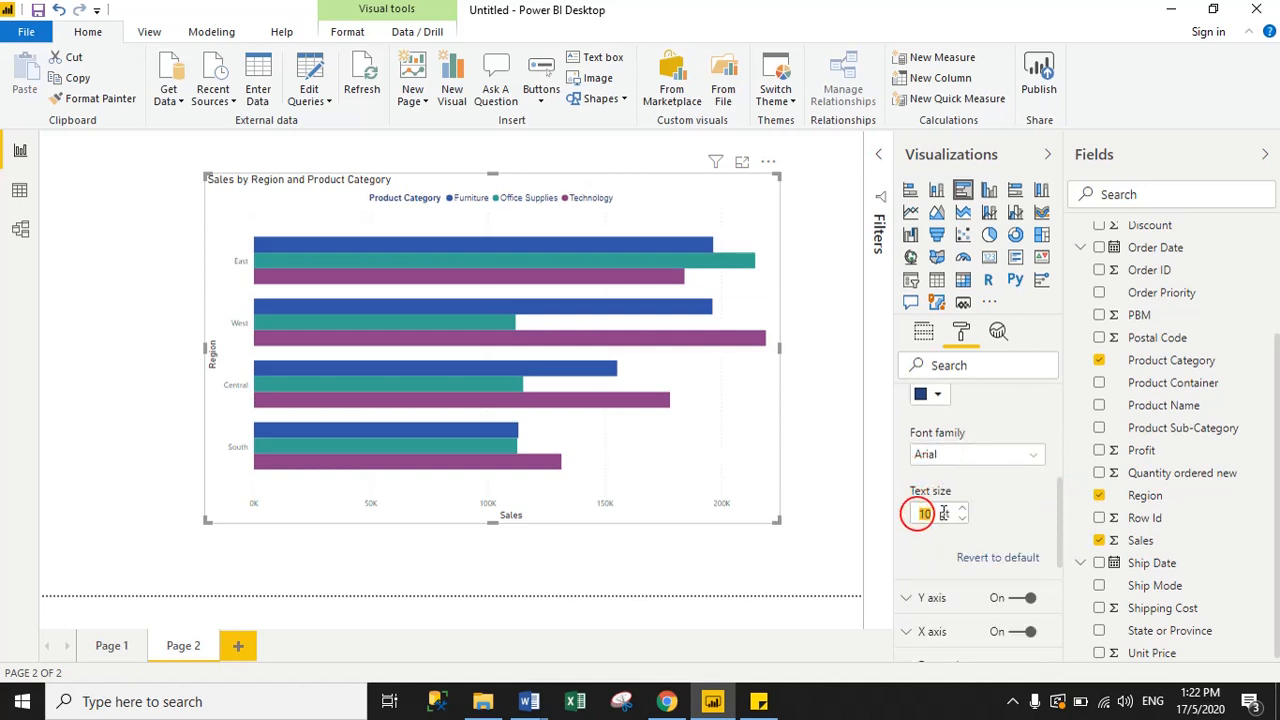
pyautogui.write('15')
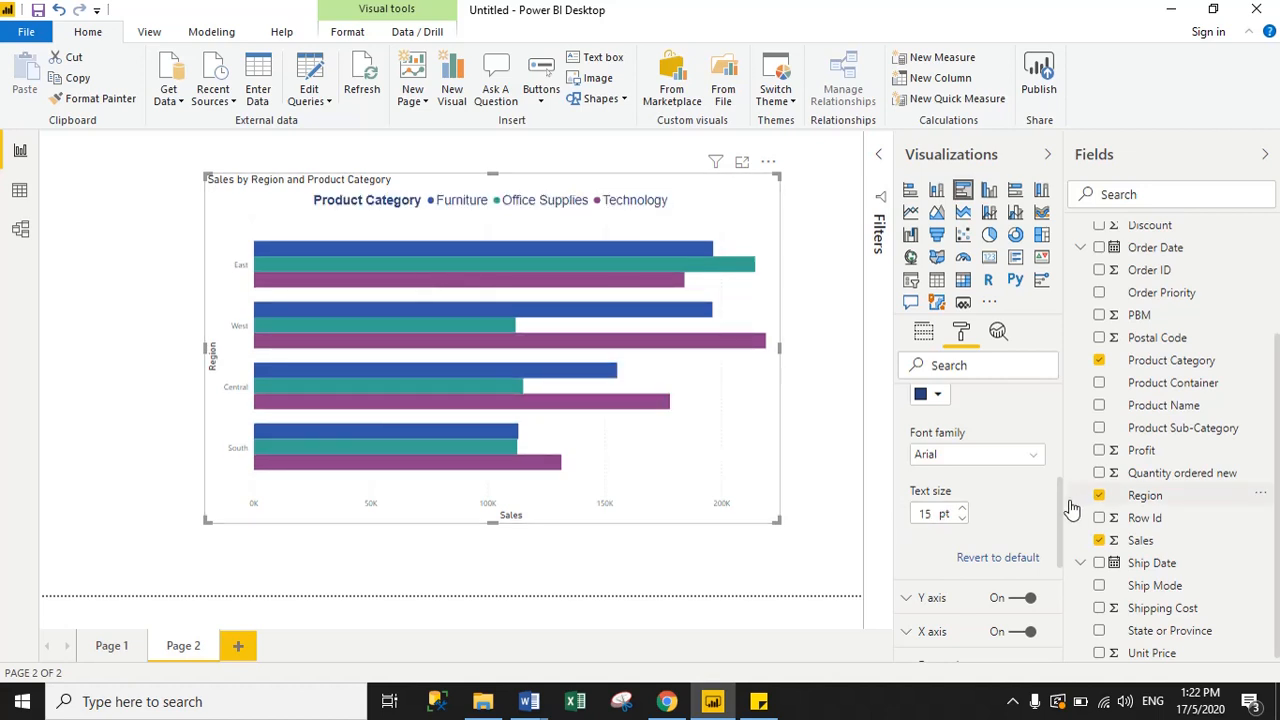
# - Close the legend's formatting options and open those of the Y axis
pyautogui.scroll(5, 1061, 503)
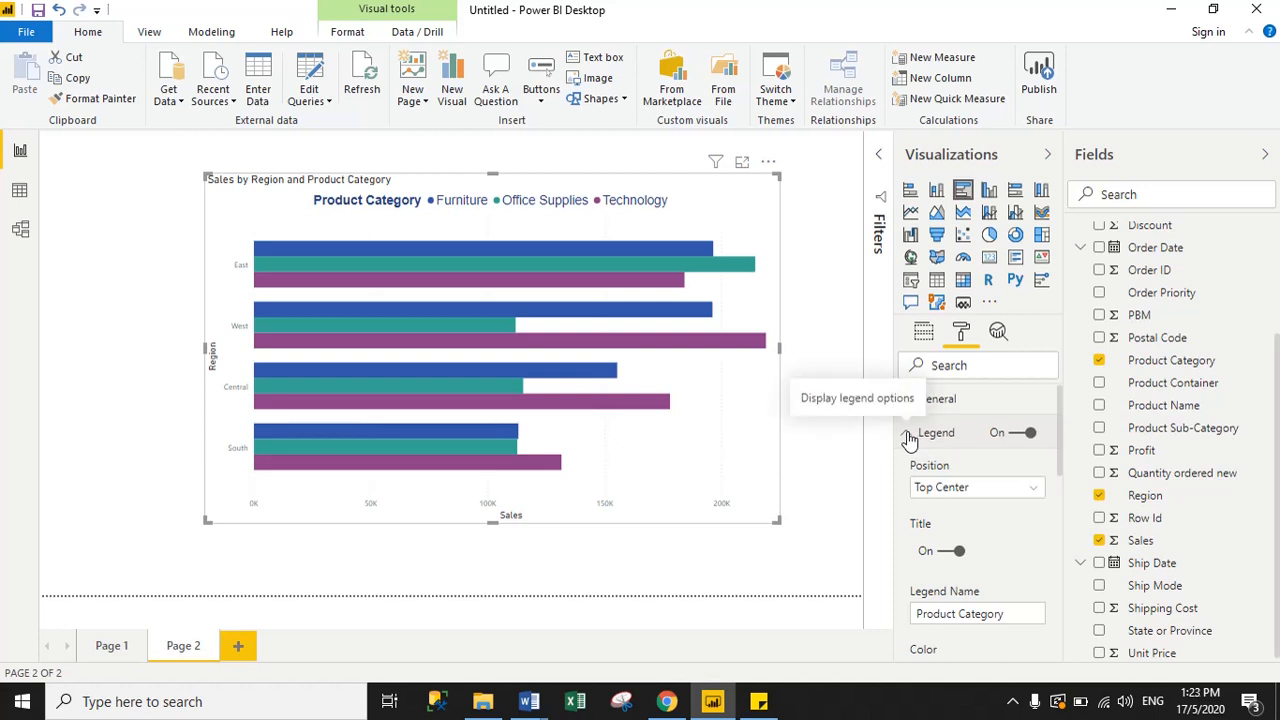
pyautogui.click(908, 437)
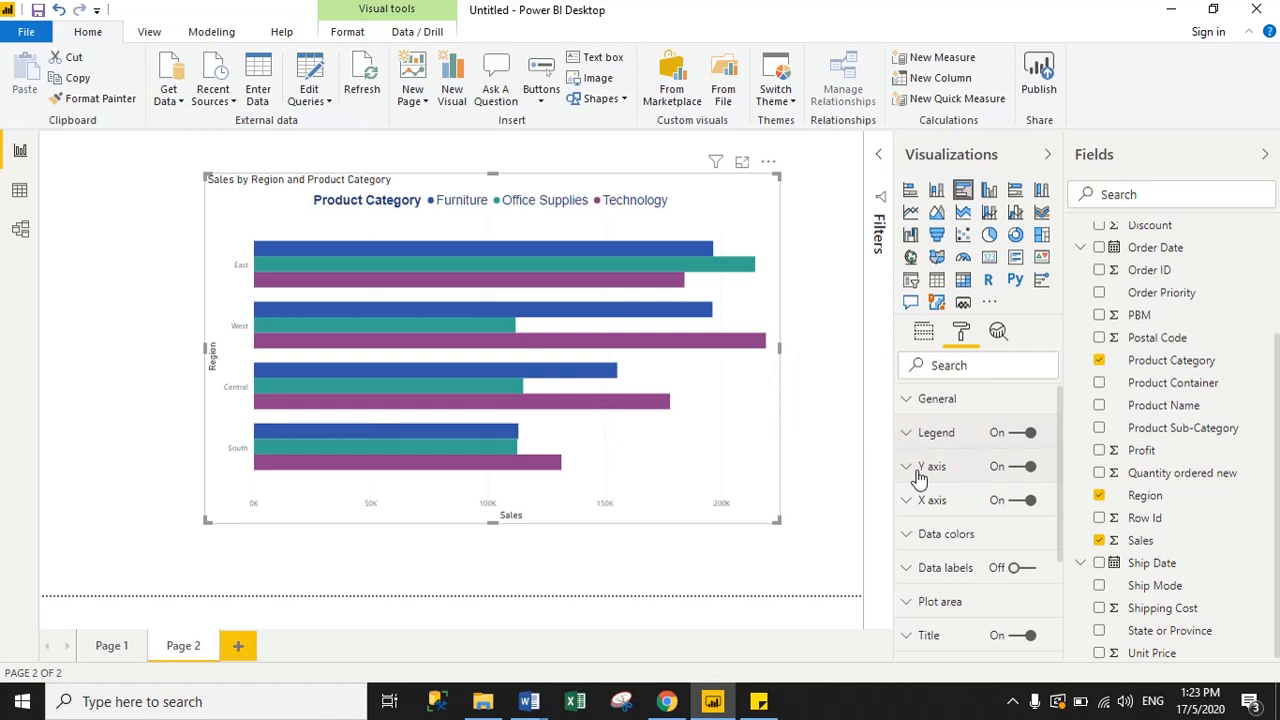
pyautogui.click(919, 475)
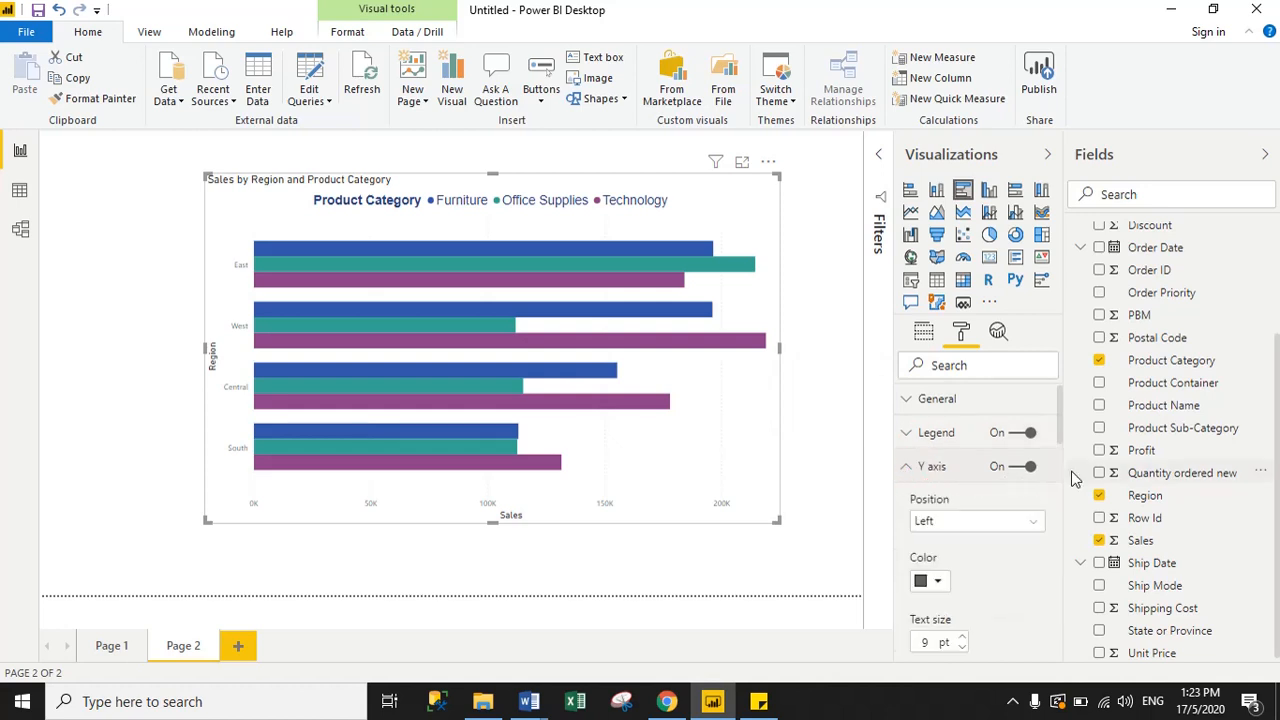
pyautogui.scroll(-1, 1059, 442)
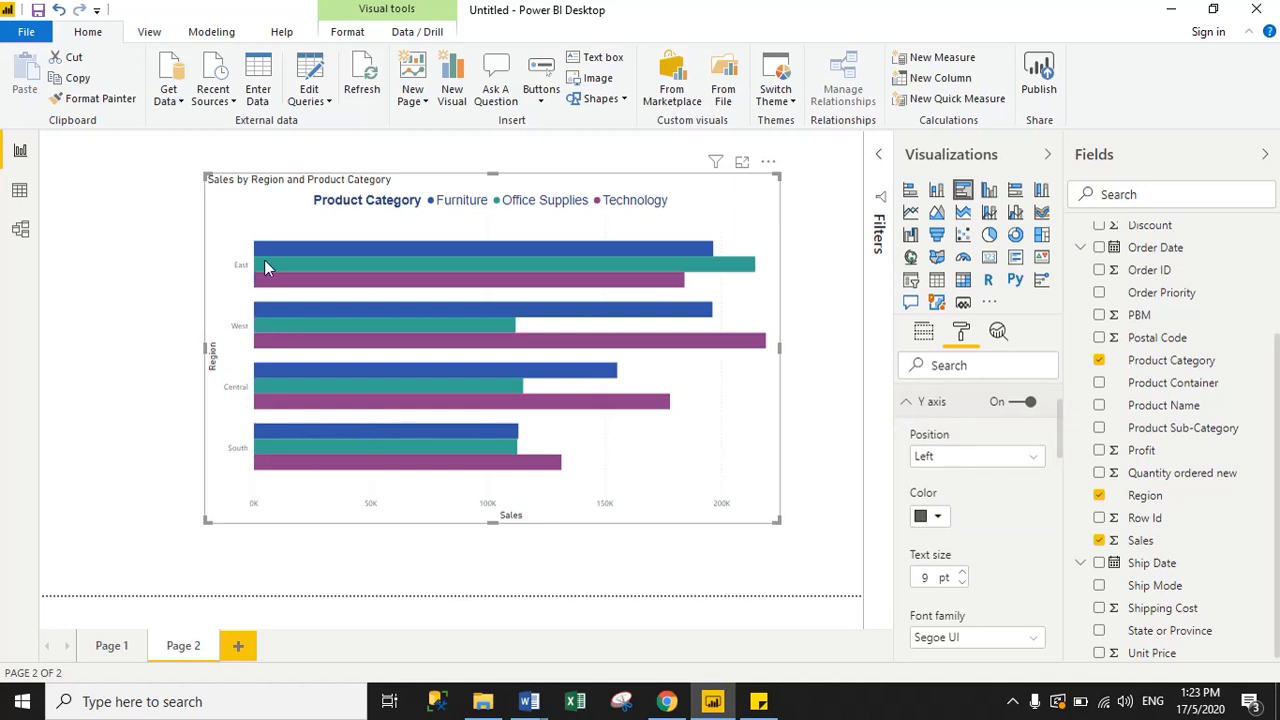
# - Try the Y axis position on the right side of the chart and return it to Left
pyautogui.click(958, 460)
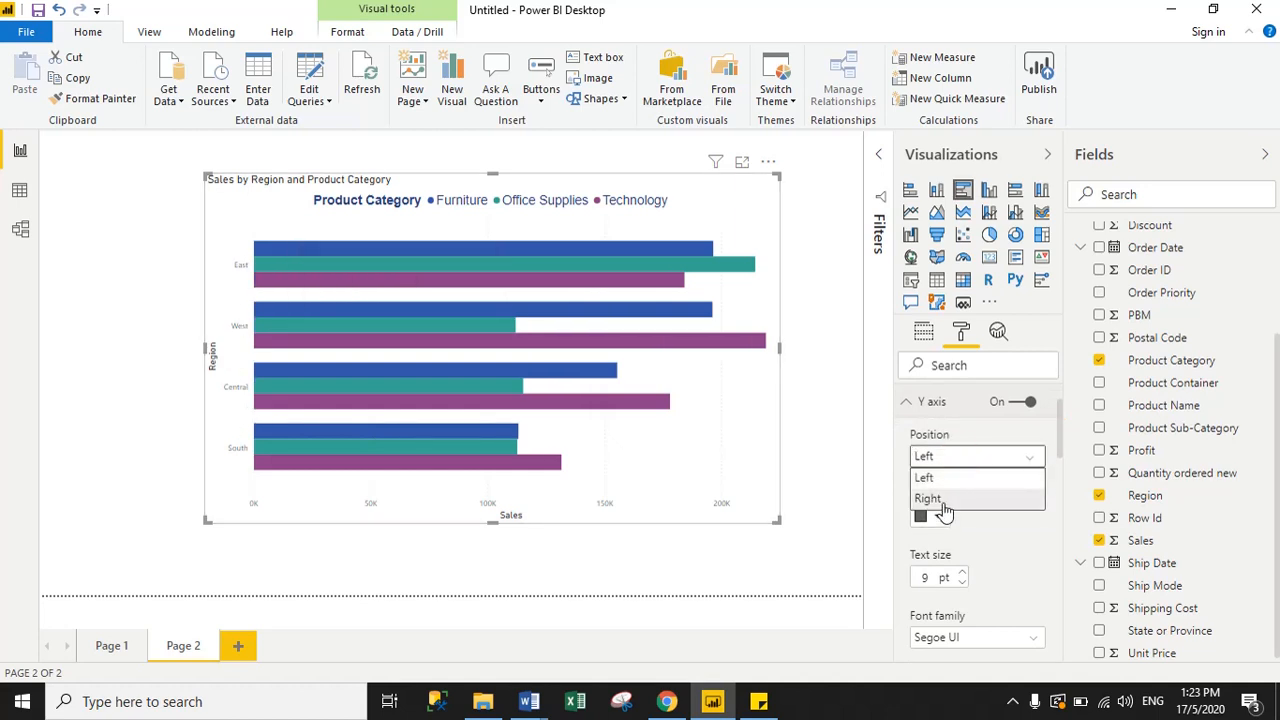
pyautogui.click(941, 504)
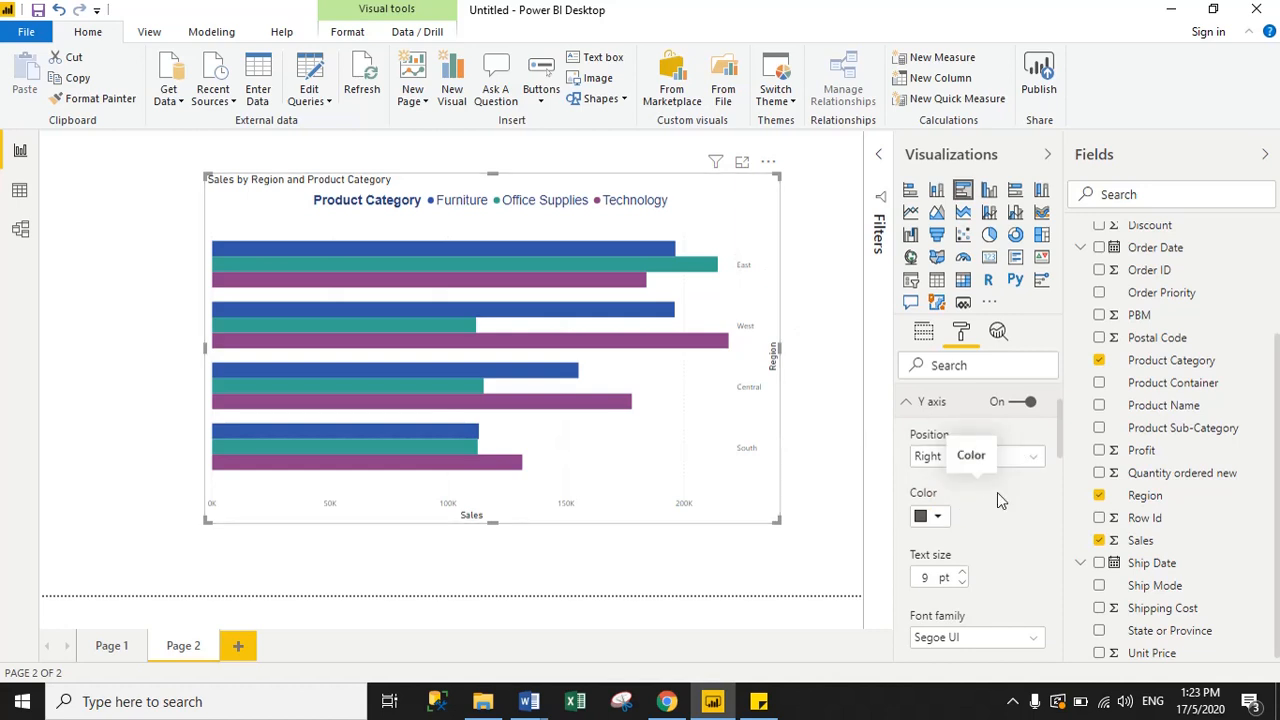
pyautogui.click(920, 460)
pyautogui.click(935, 476)
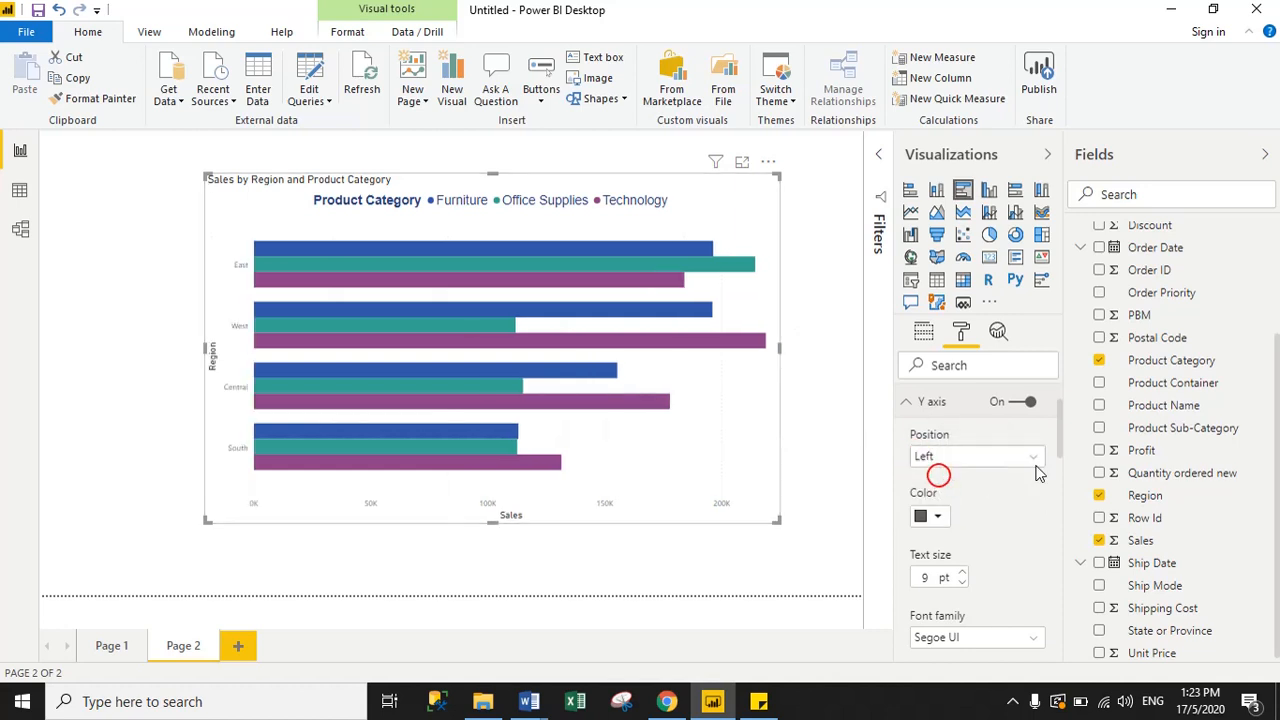
# - Set the Y axis label color to dark blue (#26417e) and its text size to 15 pt
pyautogui.moveTo(1063, 428); pyautogui.dragTo(1059, 440)
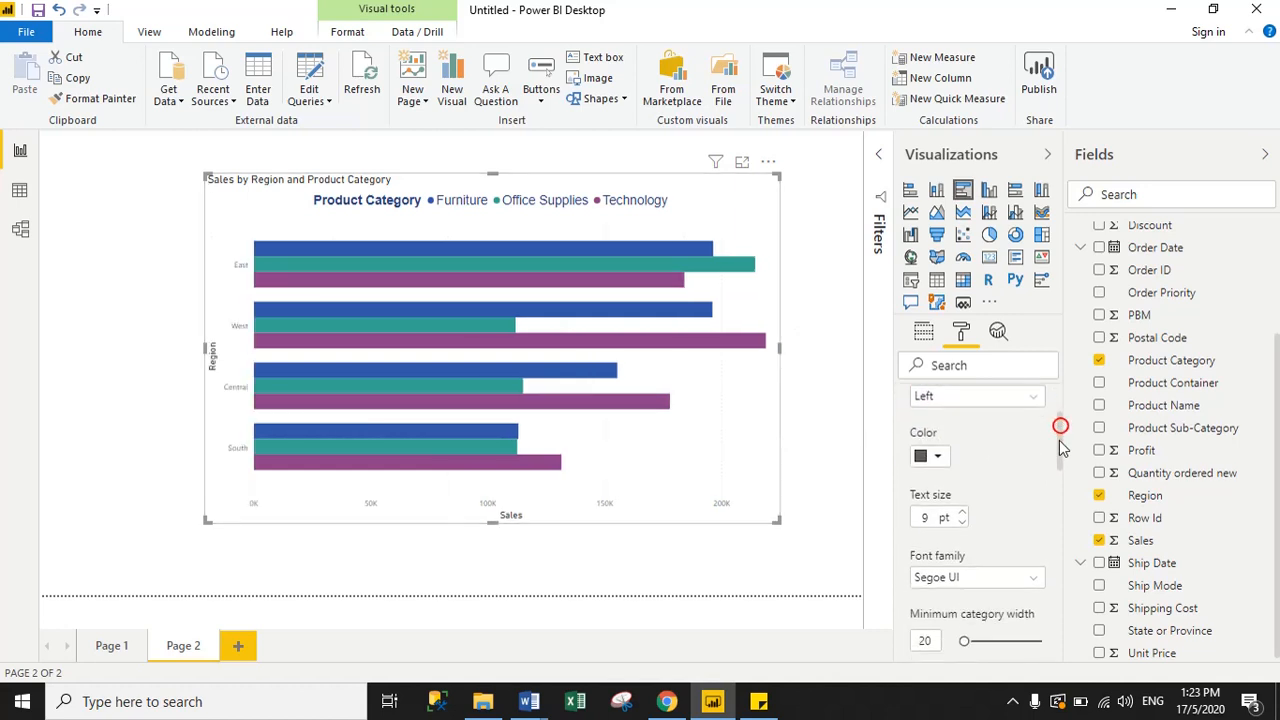
pyautogui.click(935, 449)
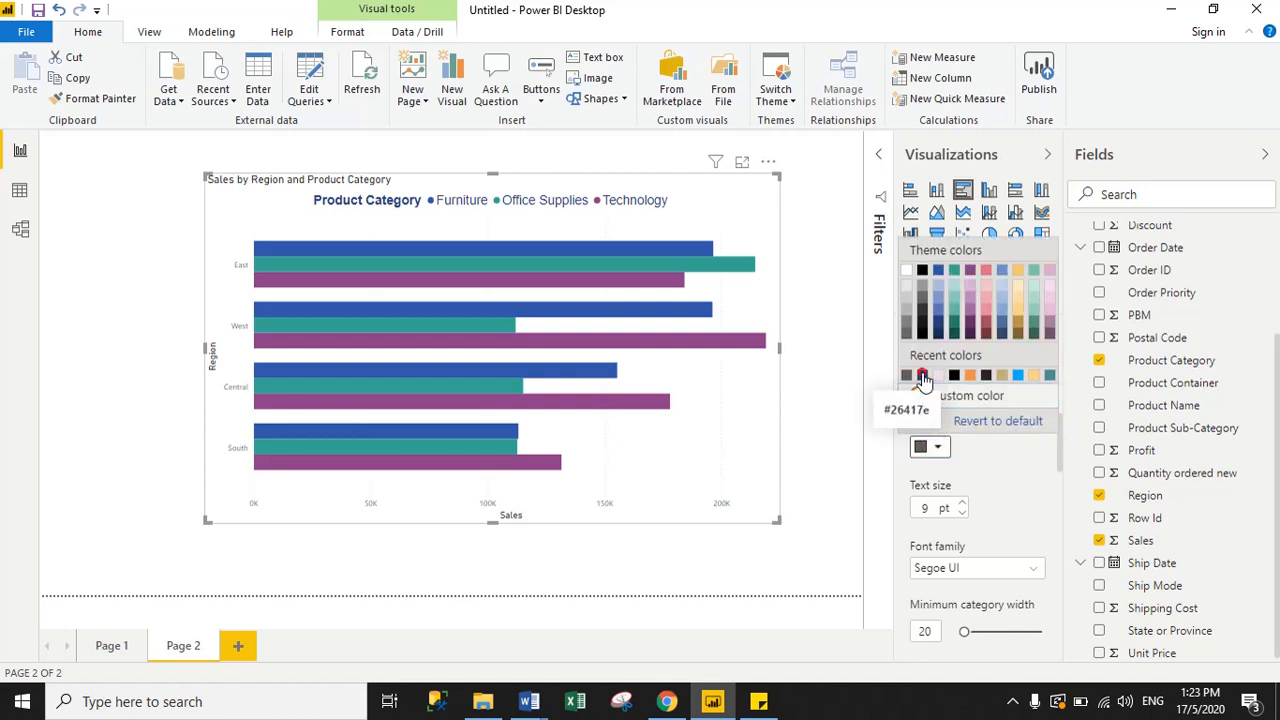
pyautogui.click(922, 377)
pyautogui.click(928, 508)
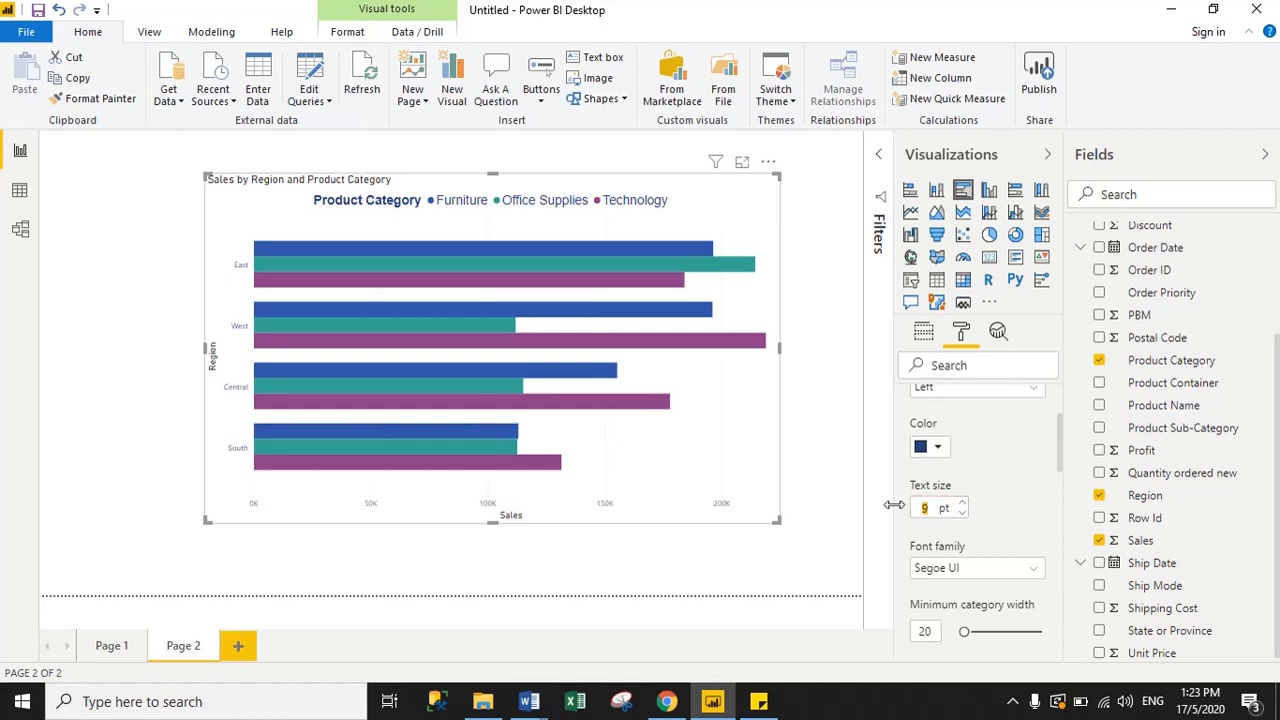
pyautogui.write('15')
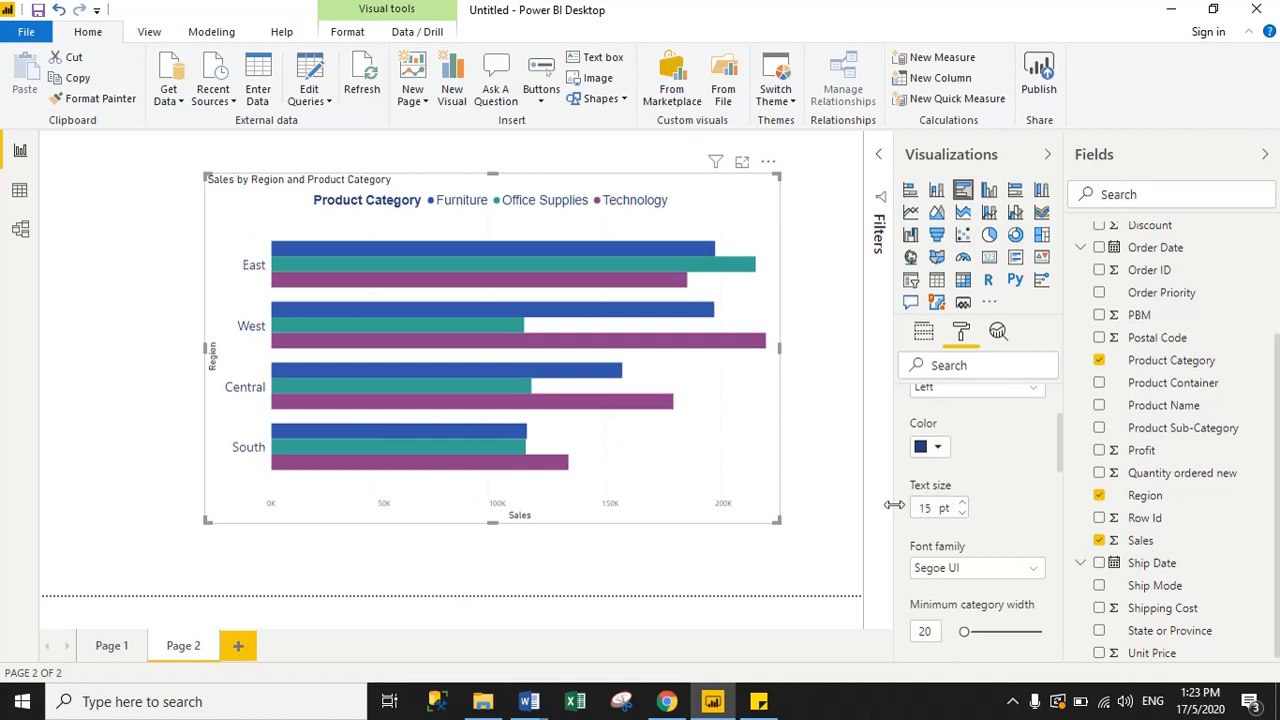
# - Set the Y axis font family to Arial and close the Y axis formatting options
pyautogui.click(952, 572)
pyautogui.click(926, 590)
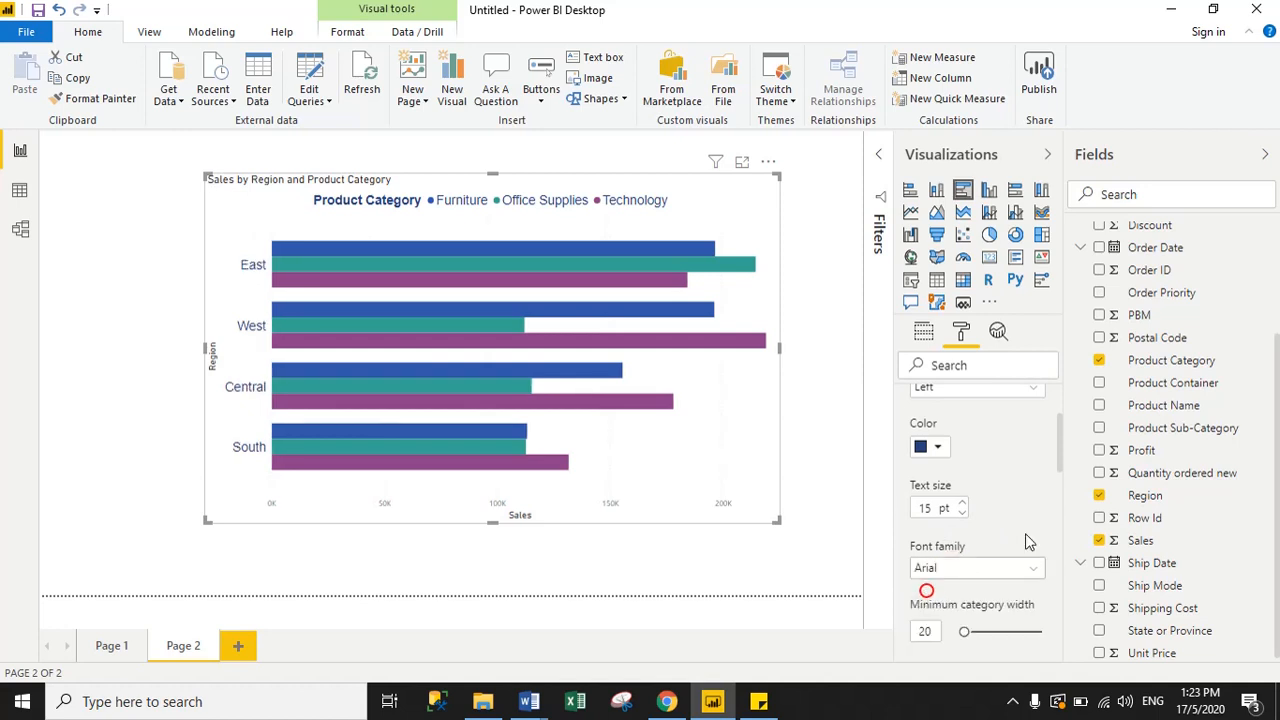
pyautogui.click(1063, 447)
pyautogui.moveTo(1062, 462)
pyautogui.mouseDown()
pyautogui.moveTo(1055, 530)
pyautogui.moveTo(1057, 411)
pyautogui.moveTo(1057, 469)
pyautogui.mouseUp()
pyautogui.click(905, 469)
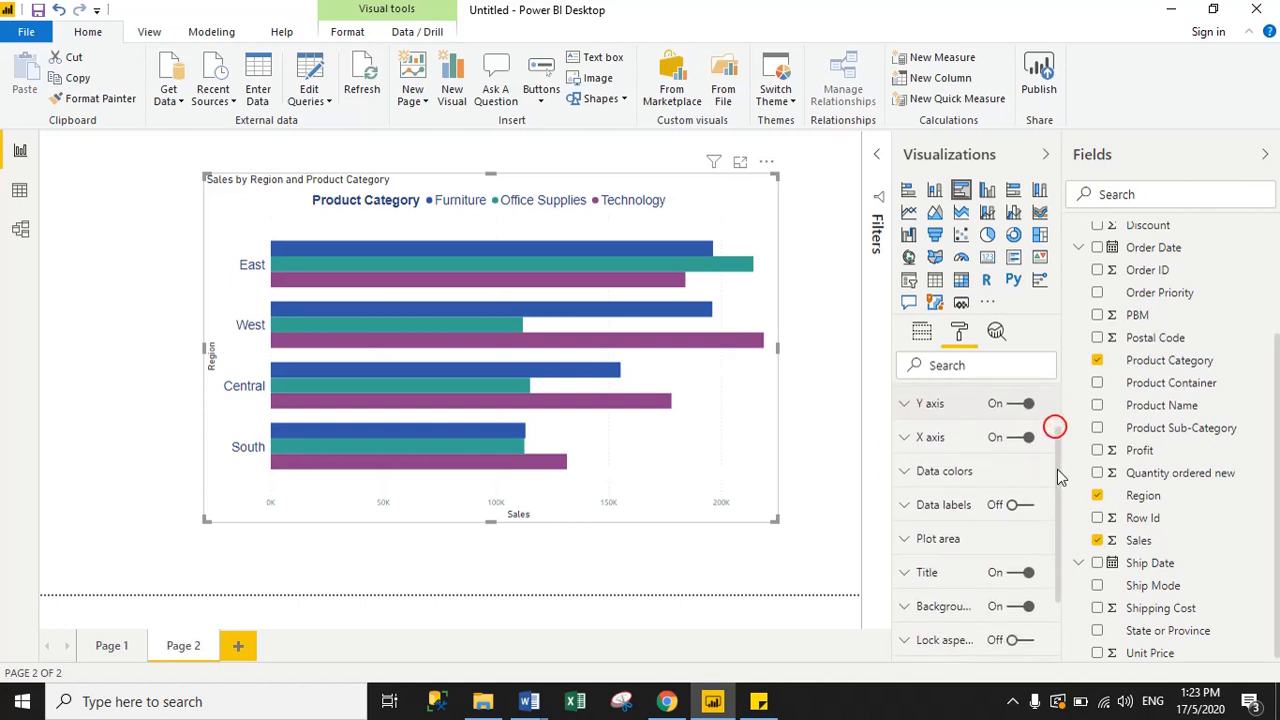
# - Format the X axis labels in dark blue Arial with a text size of 15 pt
pyautogui.click(908, 437)
pyautogui.moveTo(1060, 420); pyautogui.dragTo(1047, 463)
pyautogui.click(934, 432)
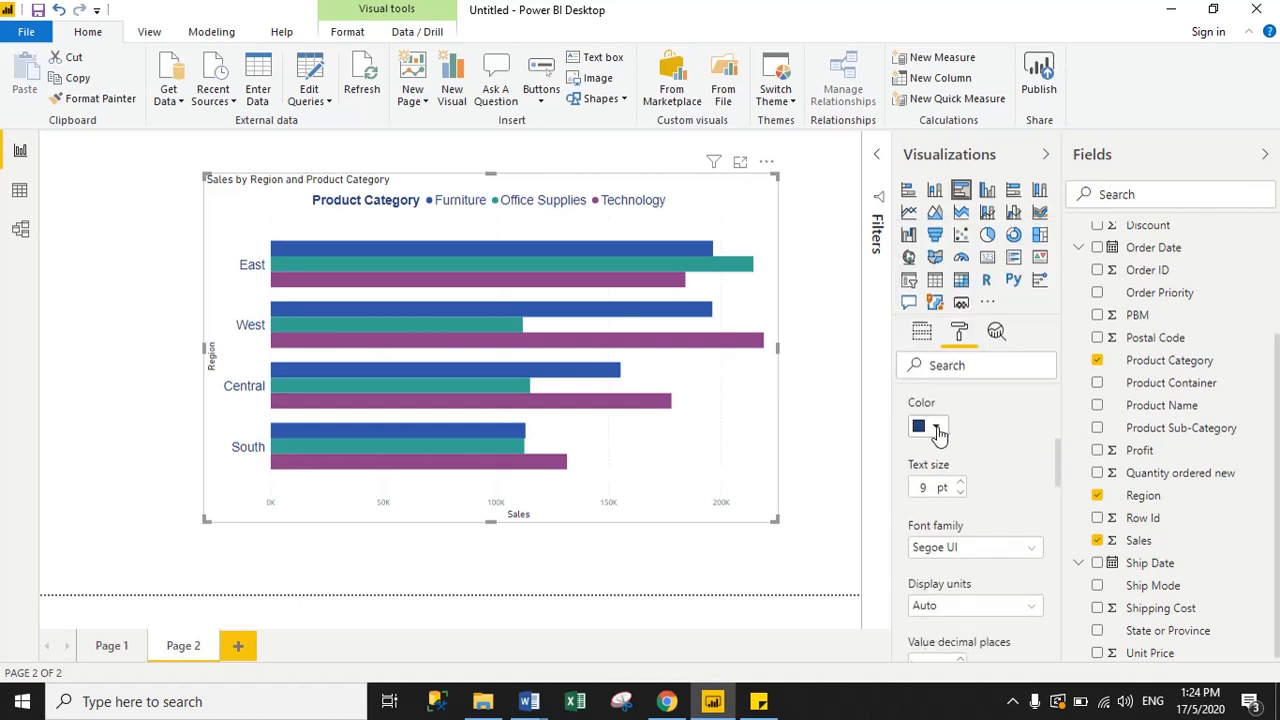
pyautogui.click(922, 487)
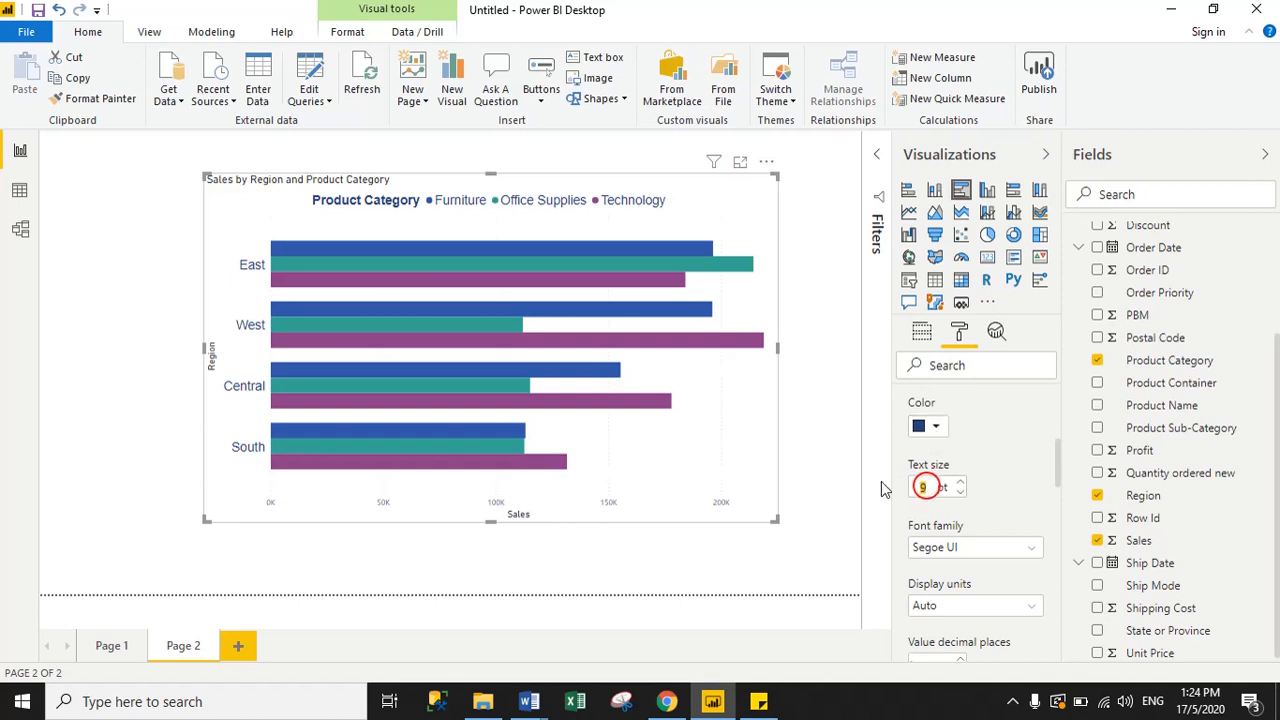
pyautogui.write('15')
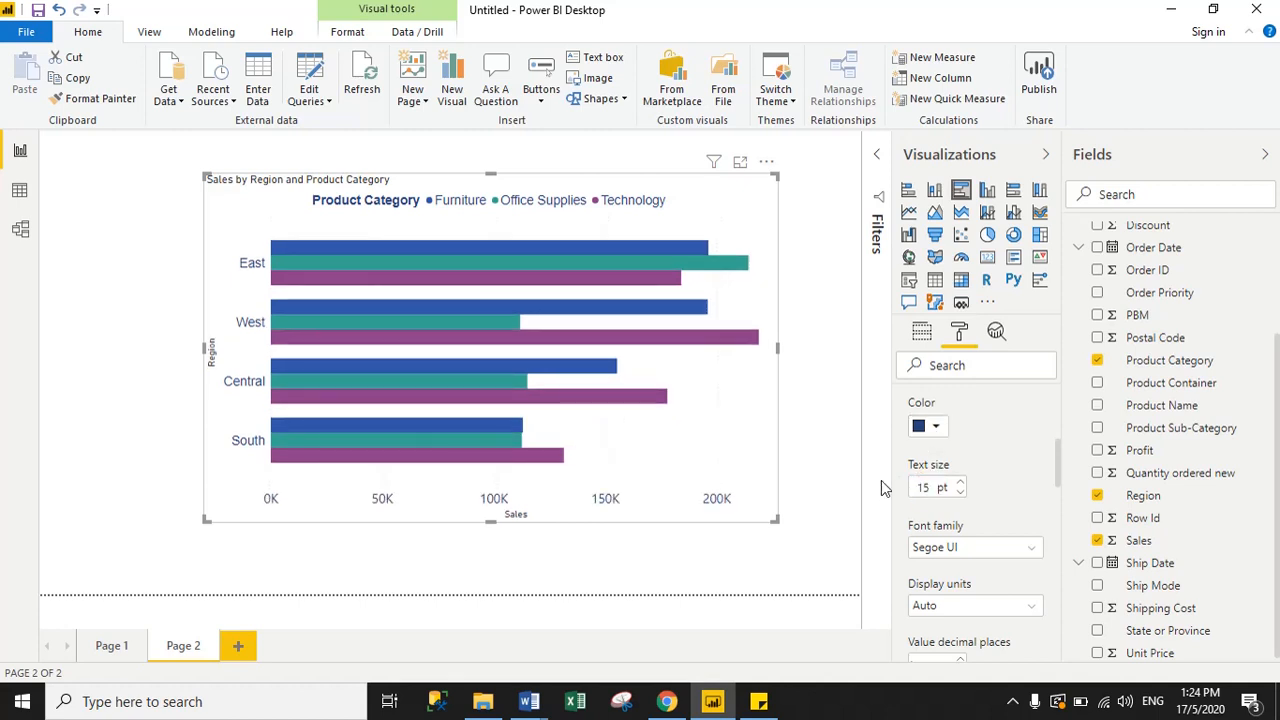
pyautogui.click(967, 546)
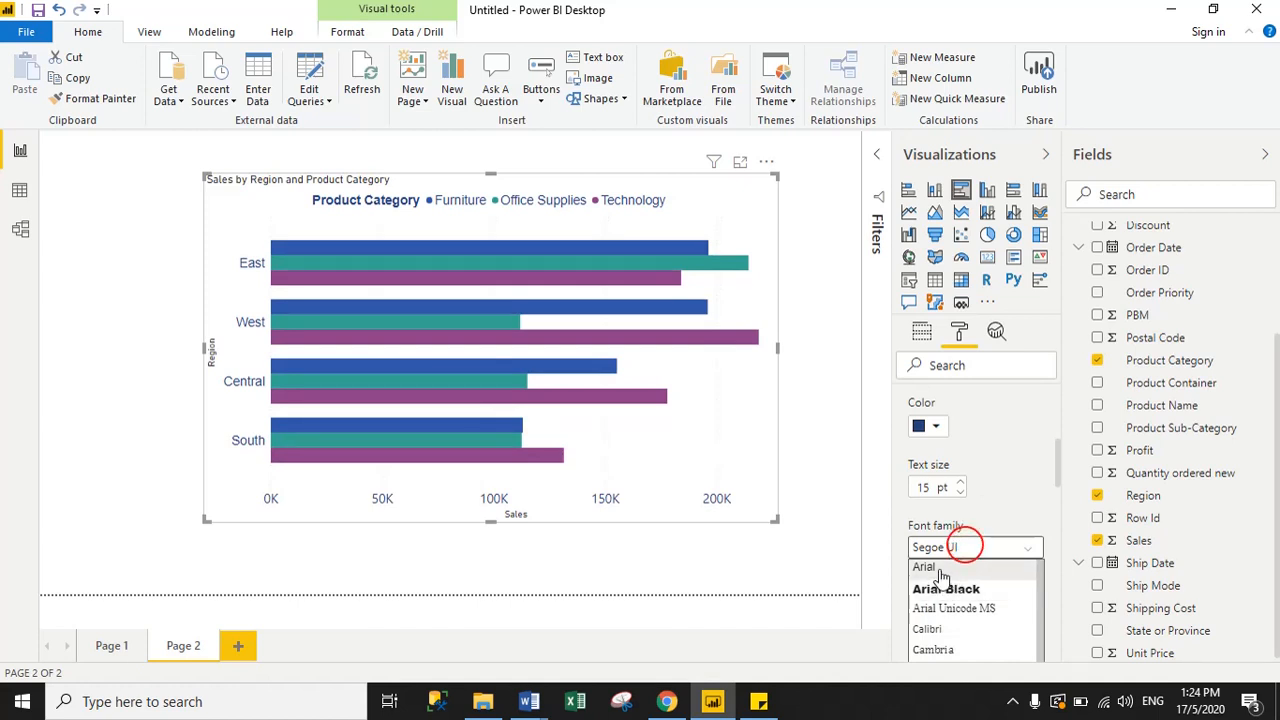
pyautogui.click(939, 569)
# - Try Millions and Billions as the X axis display units and return the setting to Auto
pyautogui.moveTo(1059, 458); pyautogui.dragTo(1059, 486)
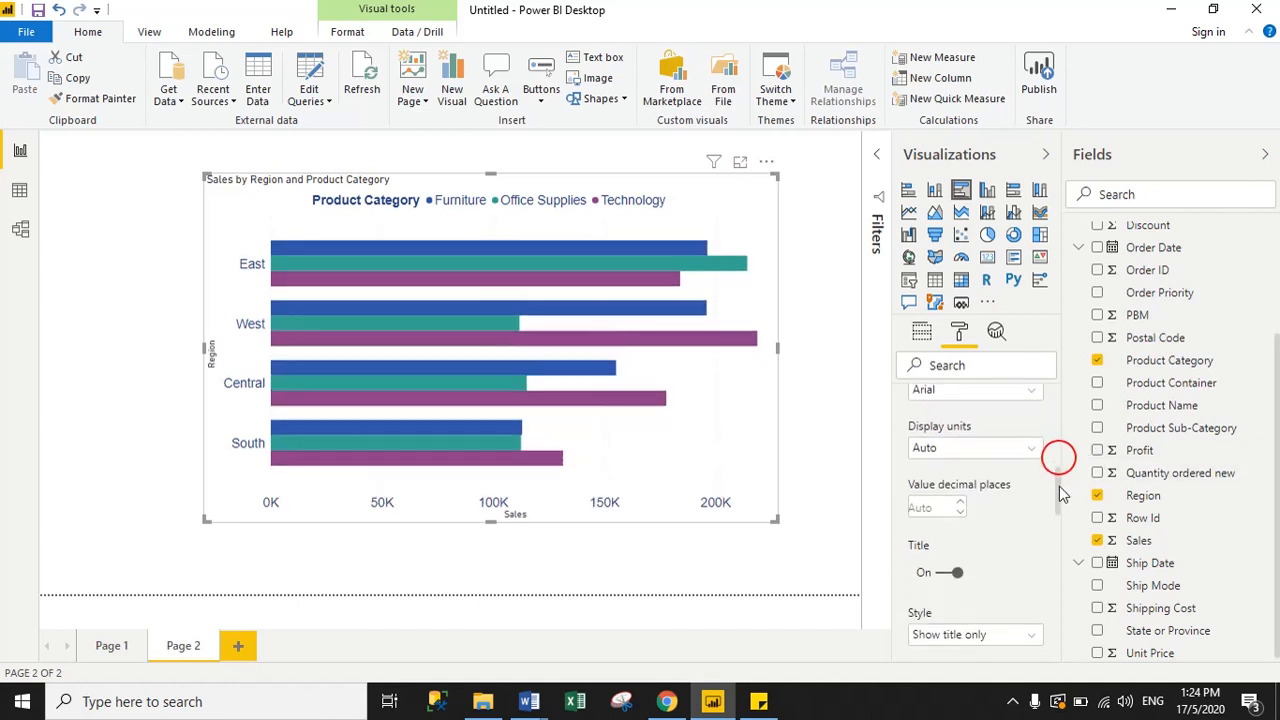
pyautogui.click(959, 452)
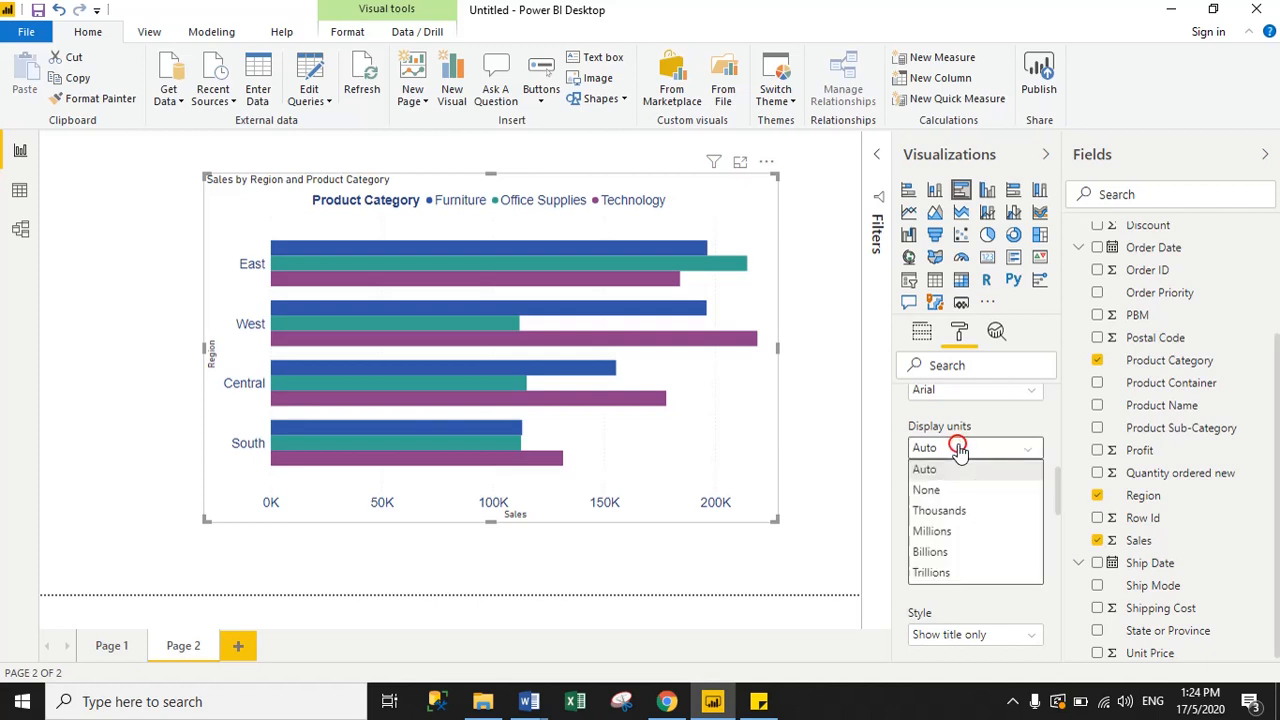
pyautogui.click(931, 533)
pyautogui.click(941, 452)
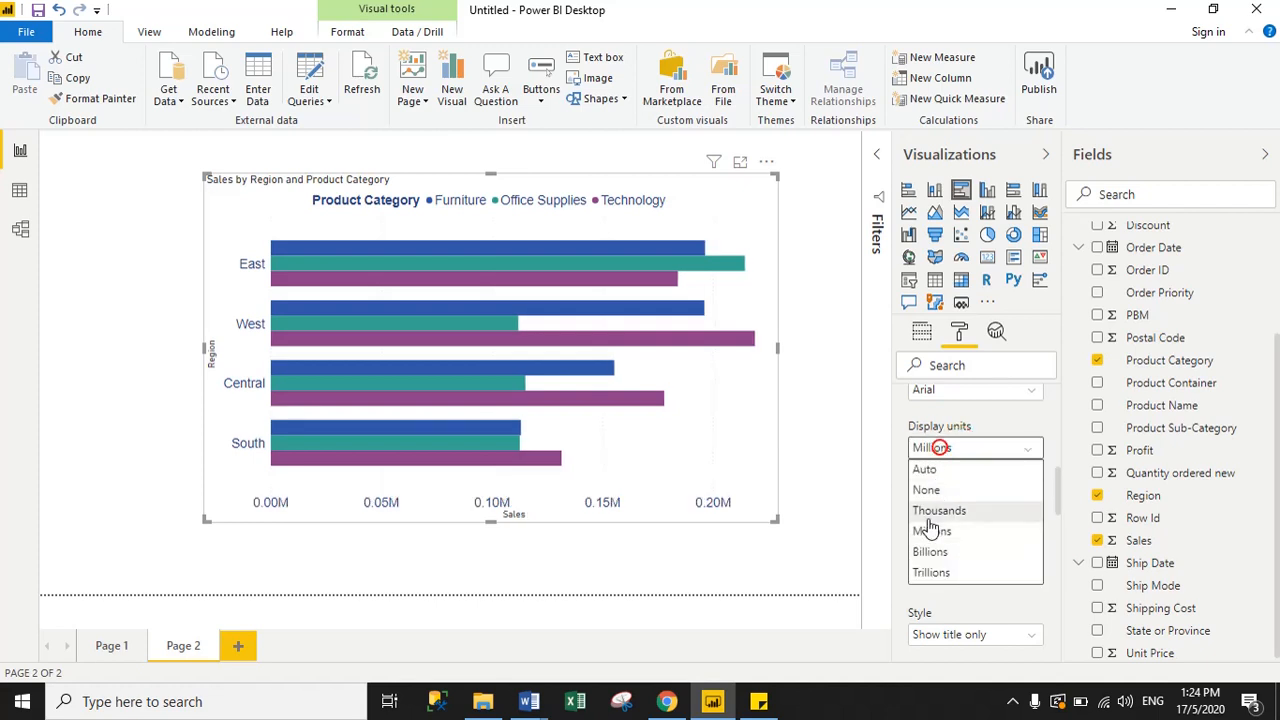
pyautogui.click(920, 552)
pyautogui.click(947, 452)
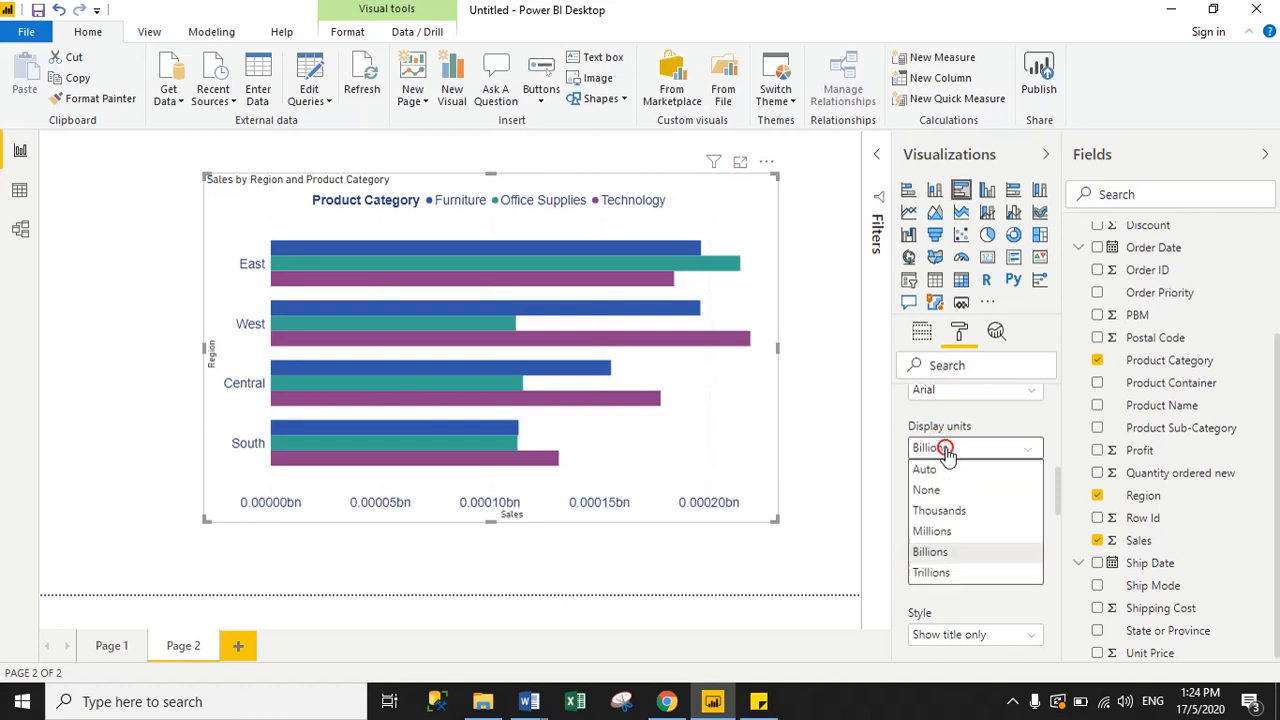
pyautogui.click(924, 470)
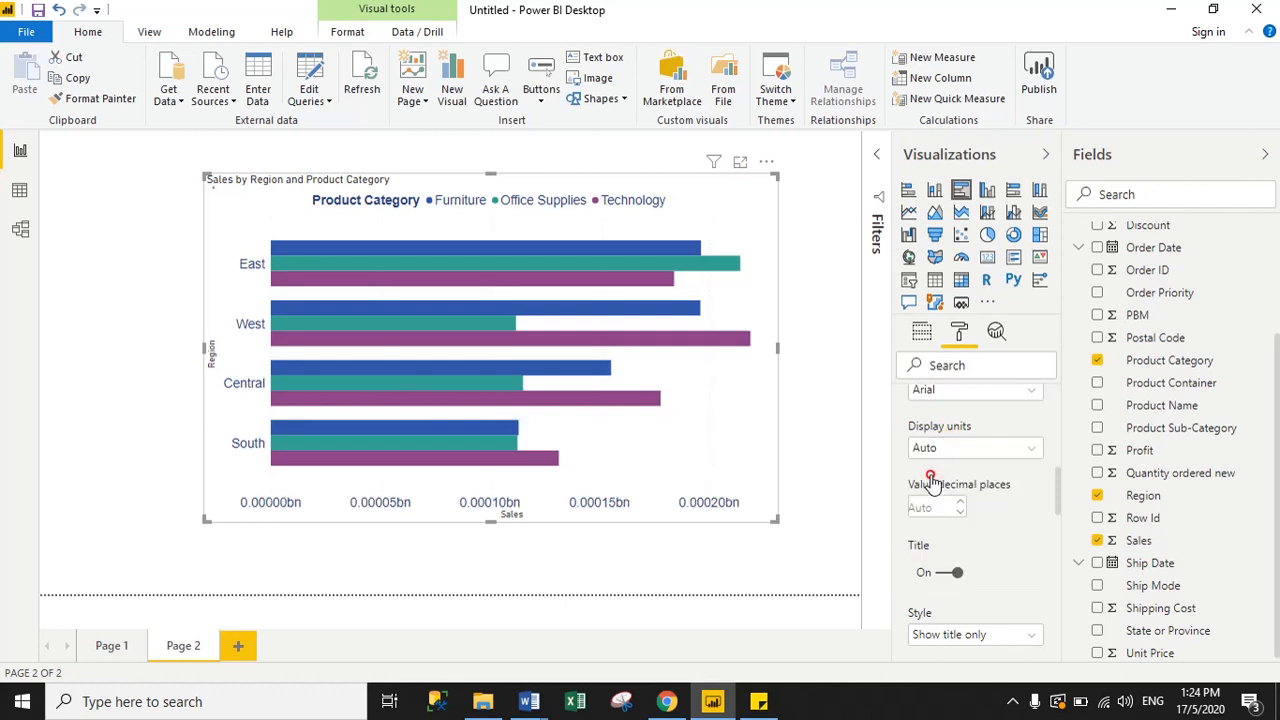
# - Close the X axis formatting options and open the chart's data colors
pyautogui.moveTo(1063, 490); pyautogui.dragTo(1058, 408)
pyautogui.click(897, 428)
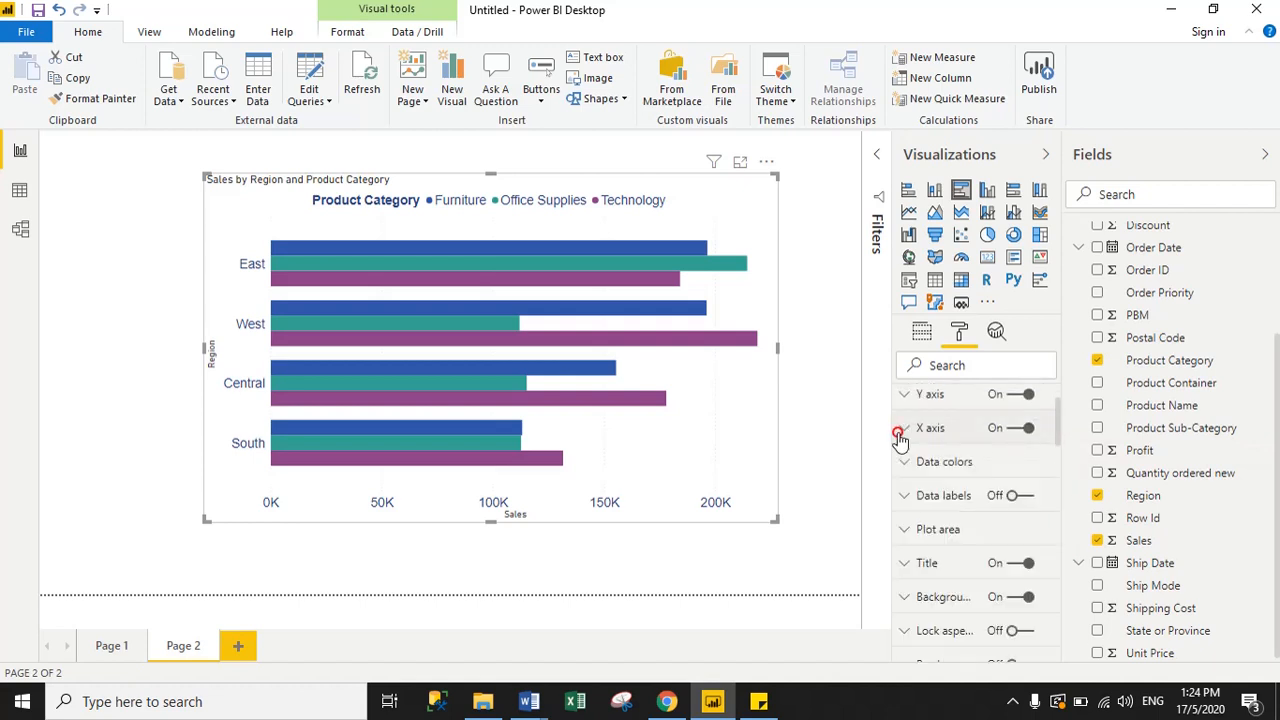
pyautogui.click(909, 462)
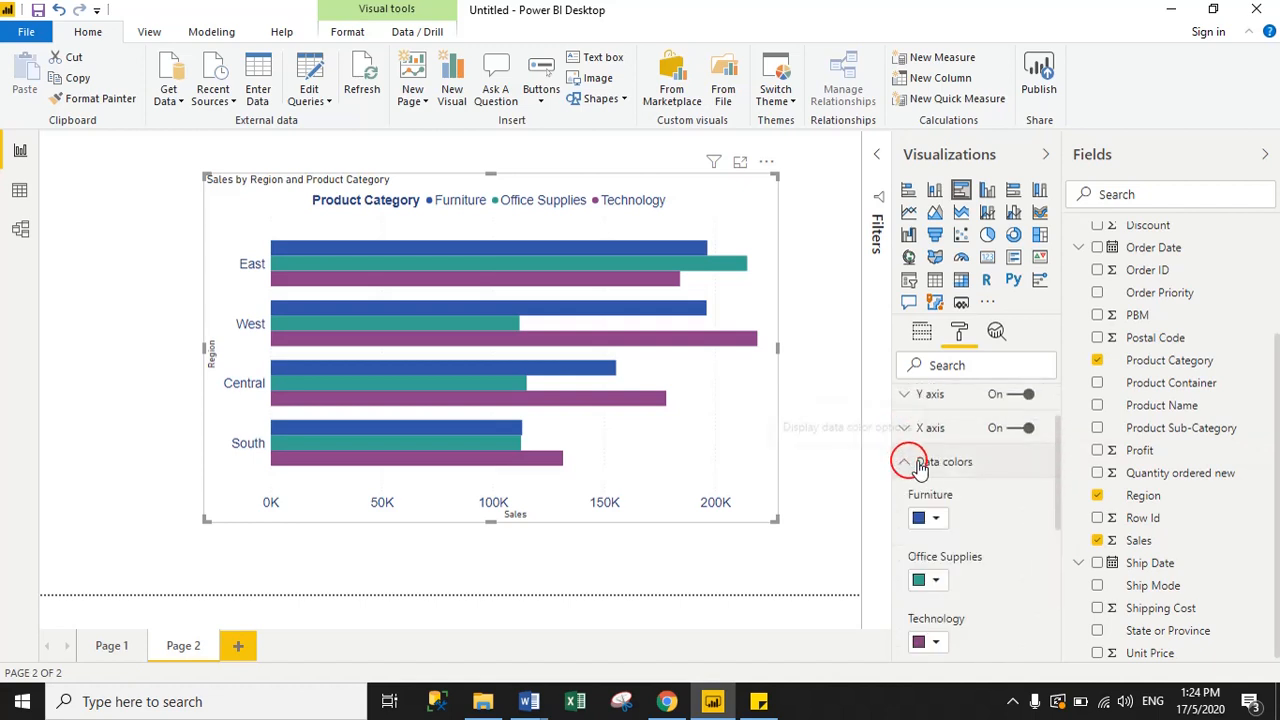
pyautogui.moveTo(1056, 460); pyautogui.dragTo(1060, 492)
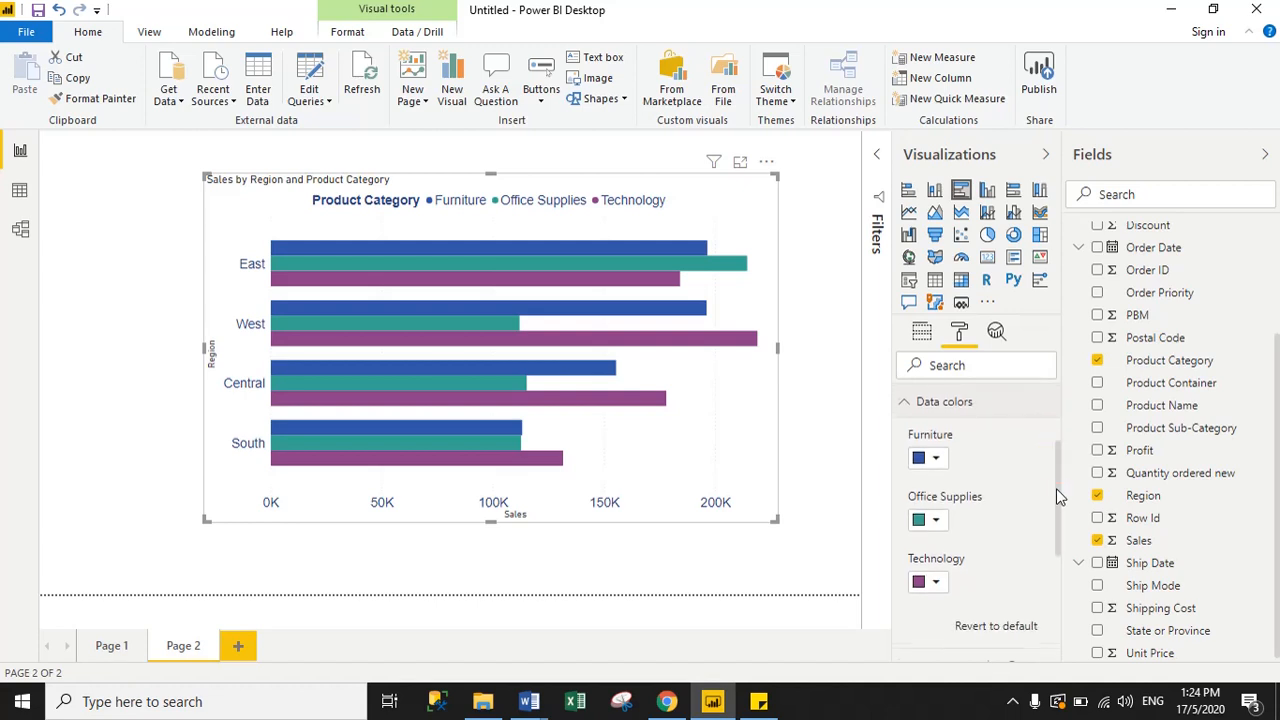
# - Color the Furniture bars orange, the Office Supplies bars blue and the Technology bars yellow, and close the data colors
pyautogui.click(936, 443)
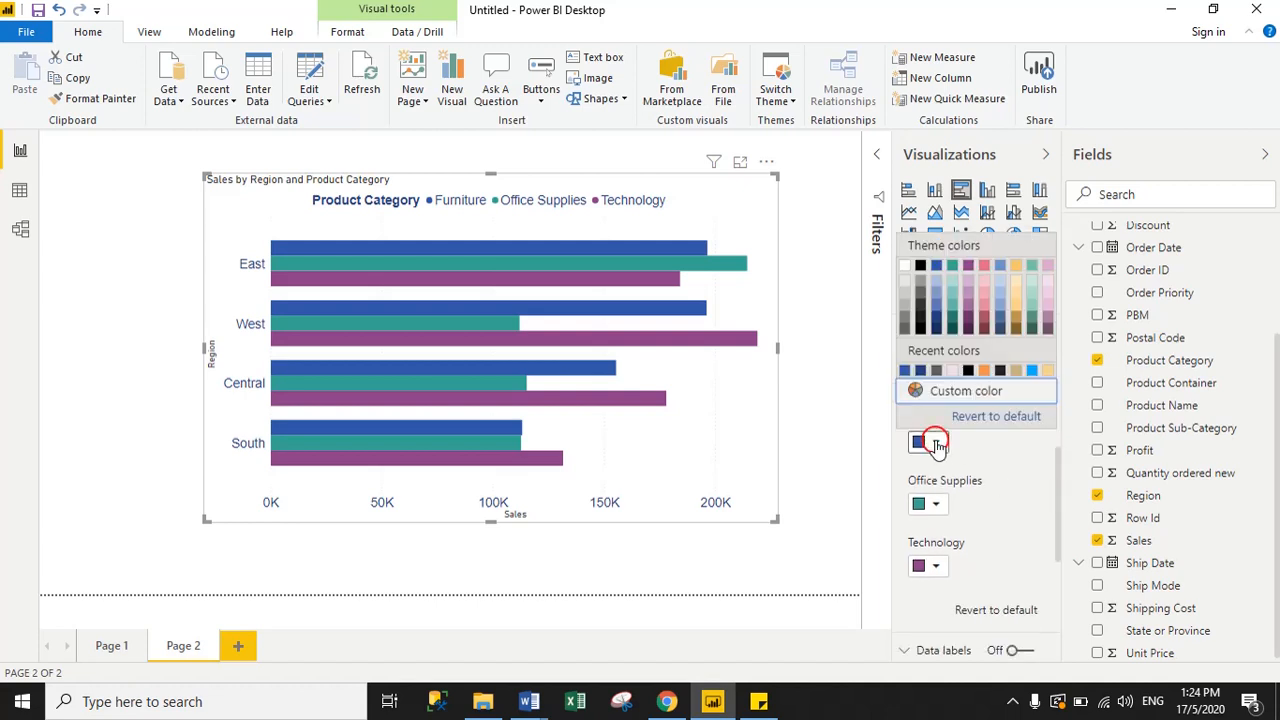
pyautogui.click(988, 370)
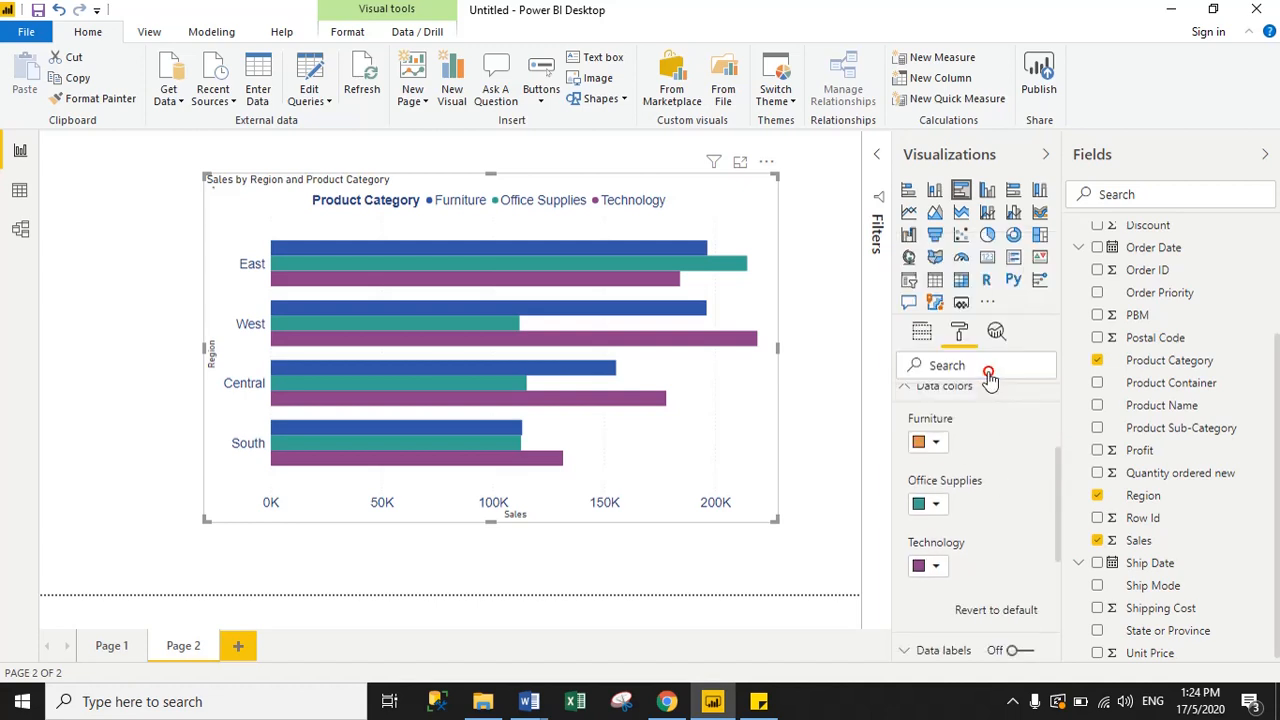
pyautogui.click(936, 504)
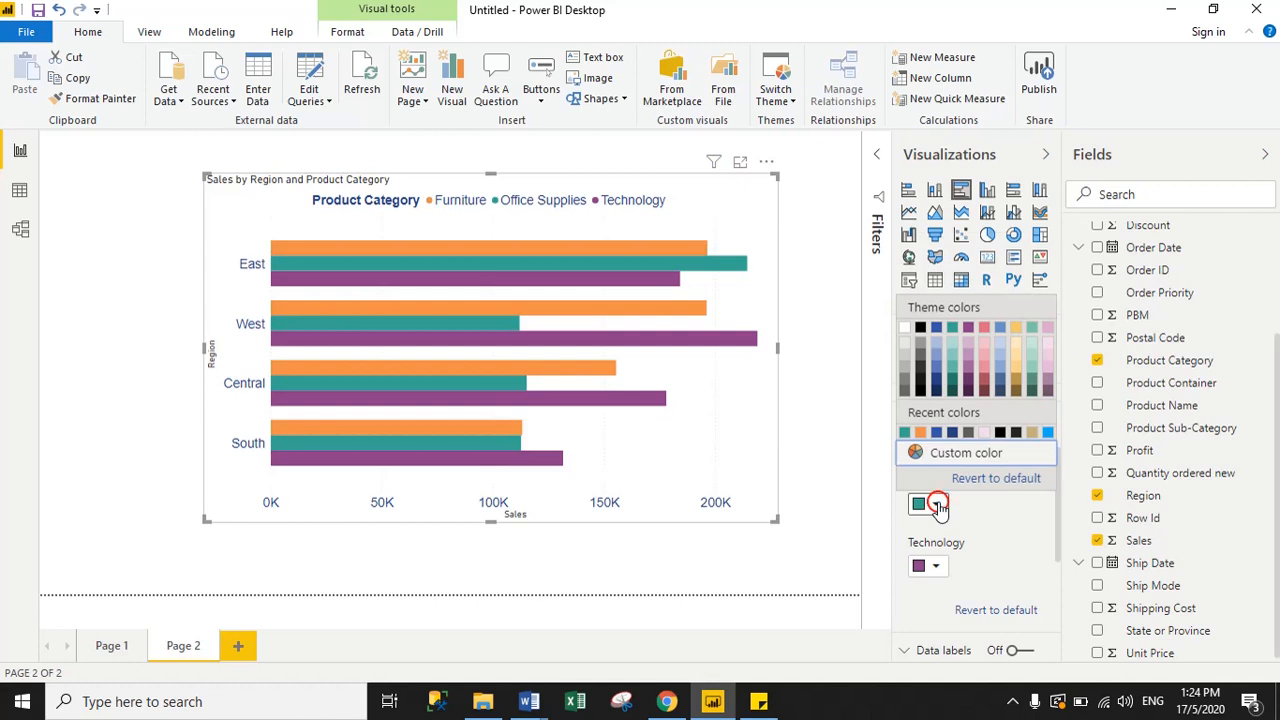
pyautogui.click(936, 372)
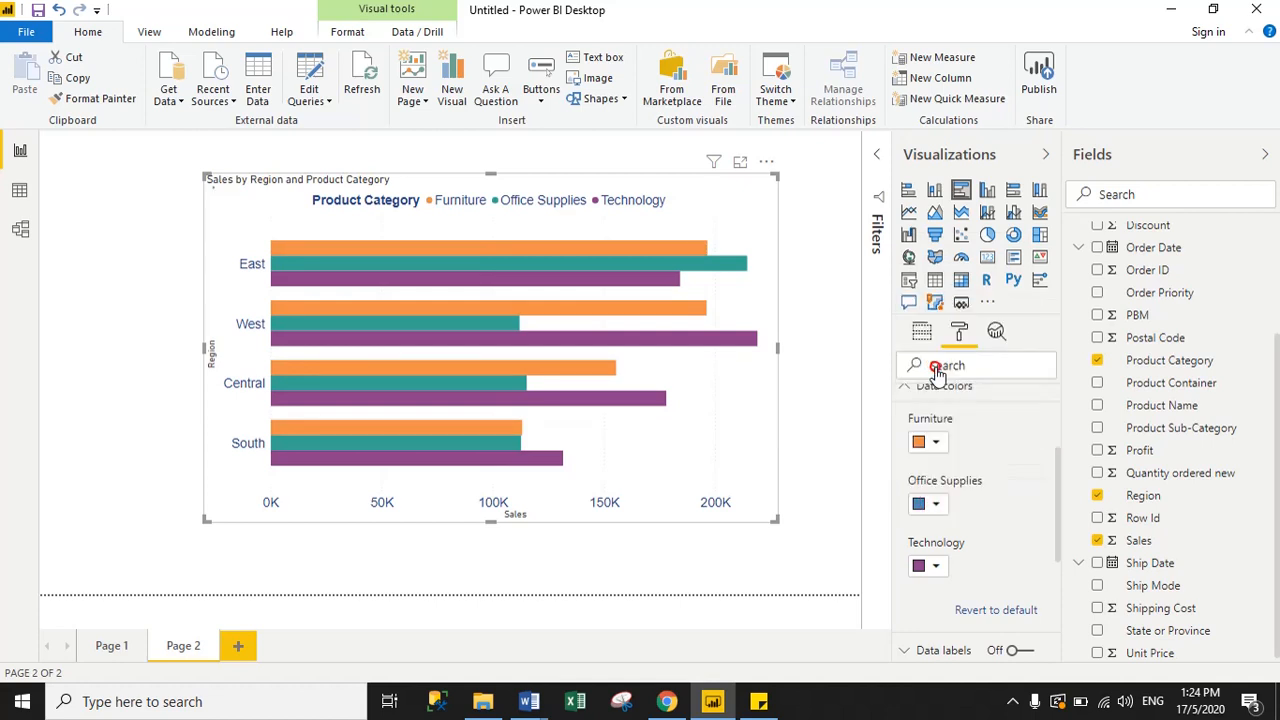
pyautogui.click(928, 566)
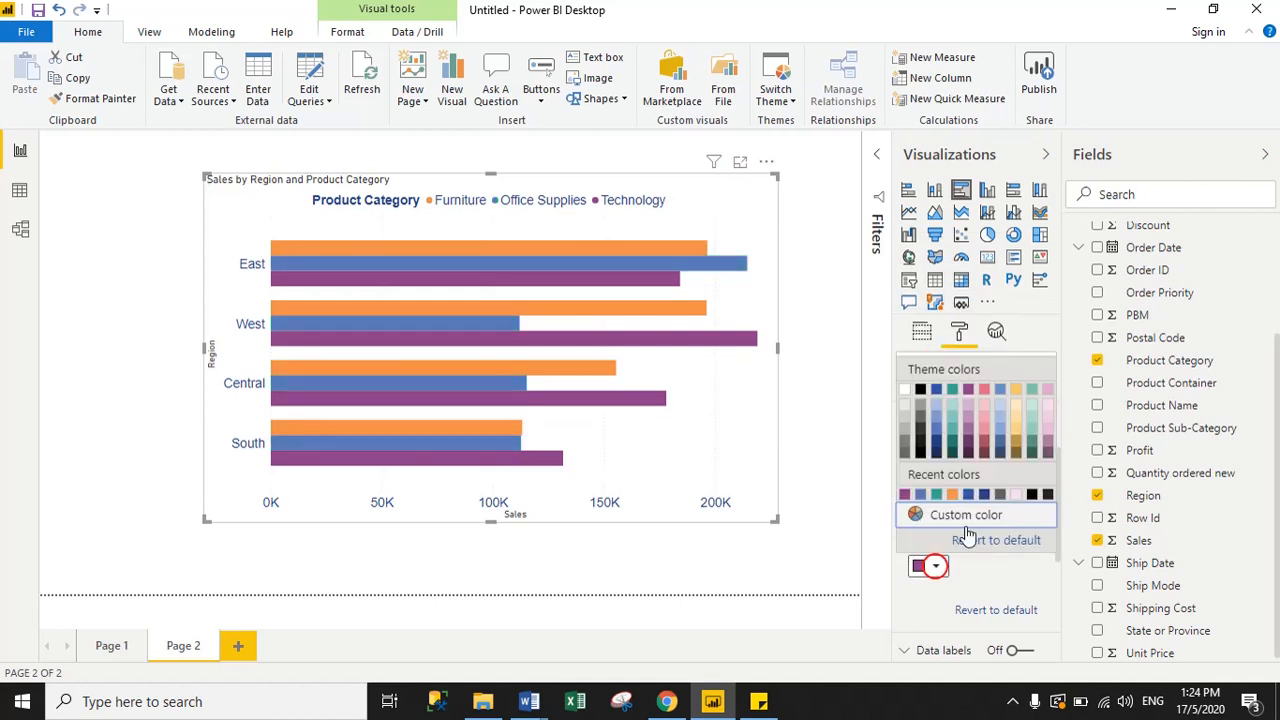
pyautogui.click(1017, 390)
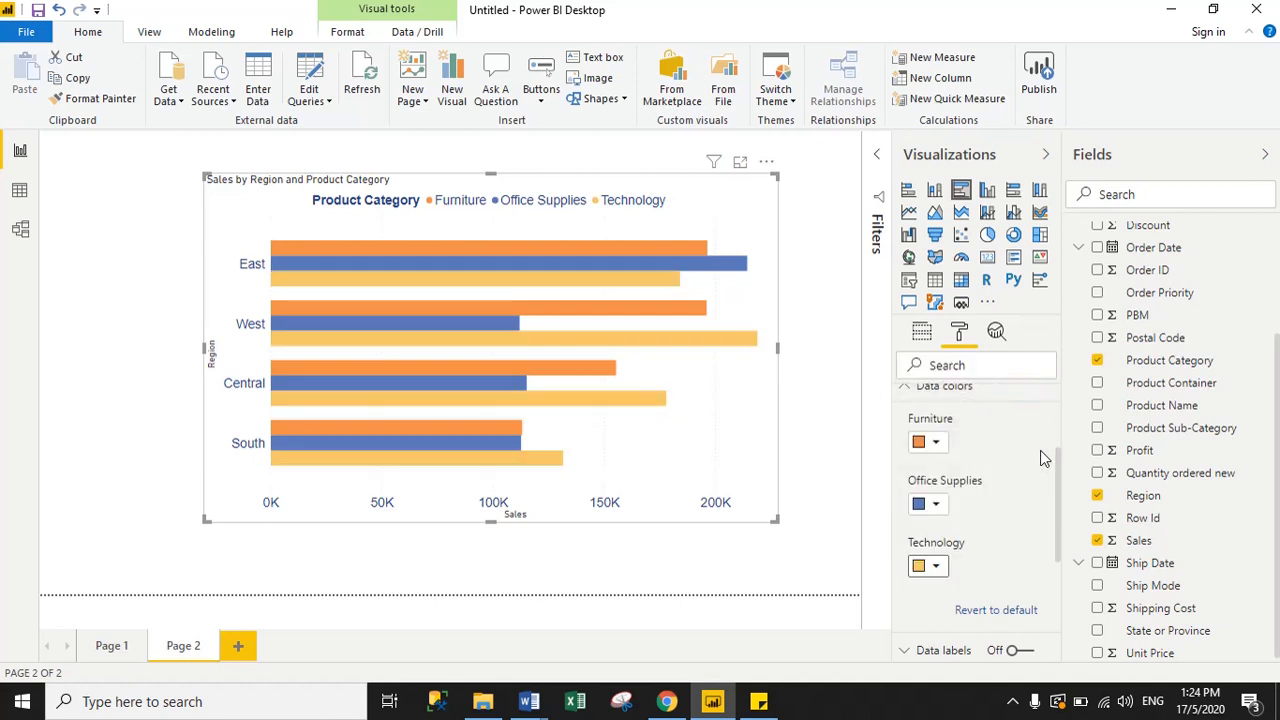
pyautogui.scroll(3, 1058, 484)
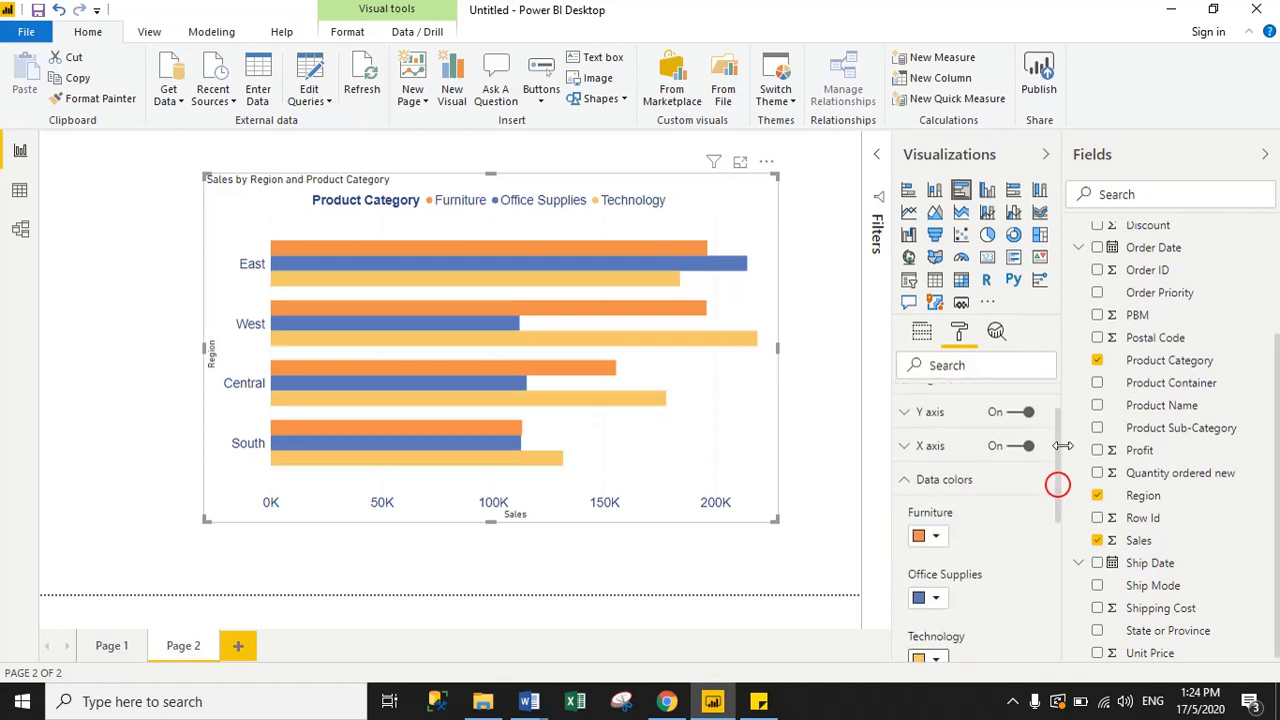
pyautogui.click(912, 487)
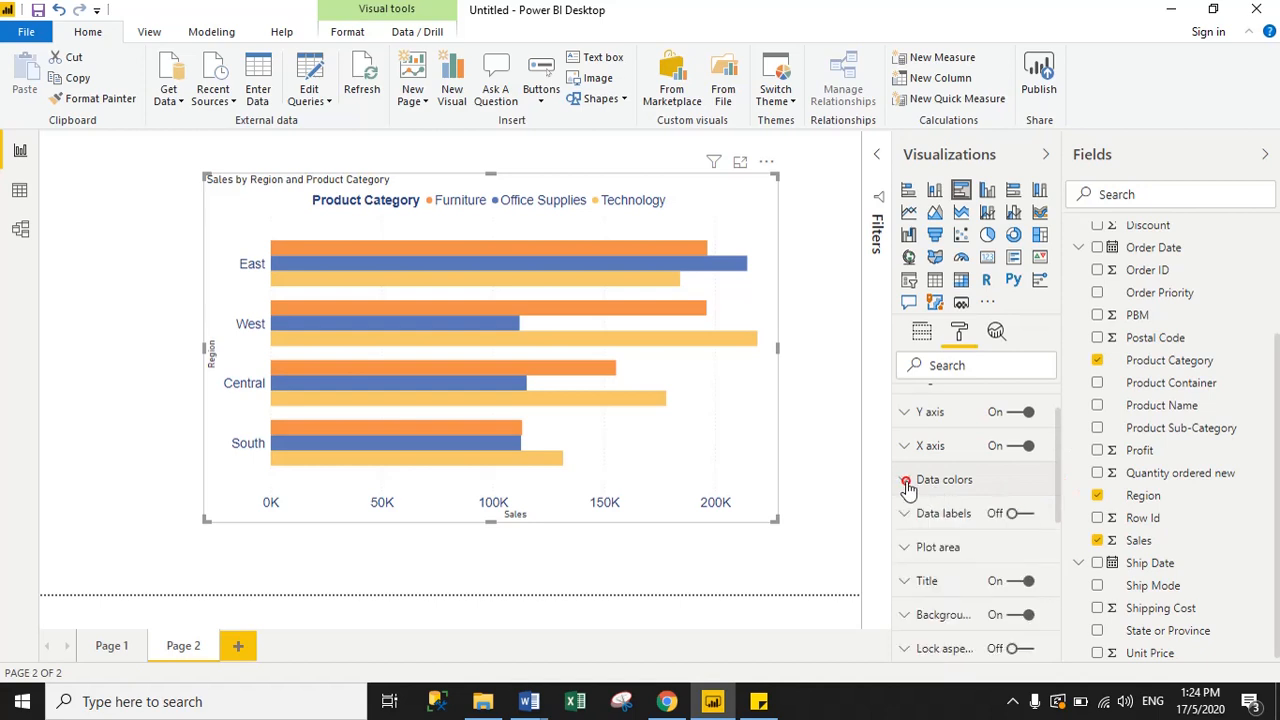
# - Turn on data labels for the bars and set their color to black
pyautogui.click(1018, 514)
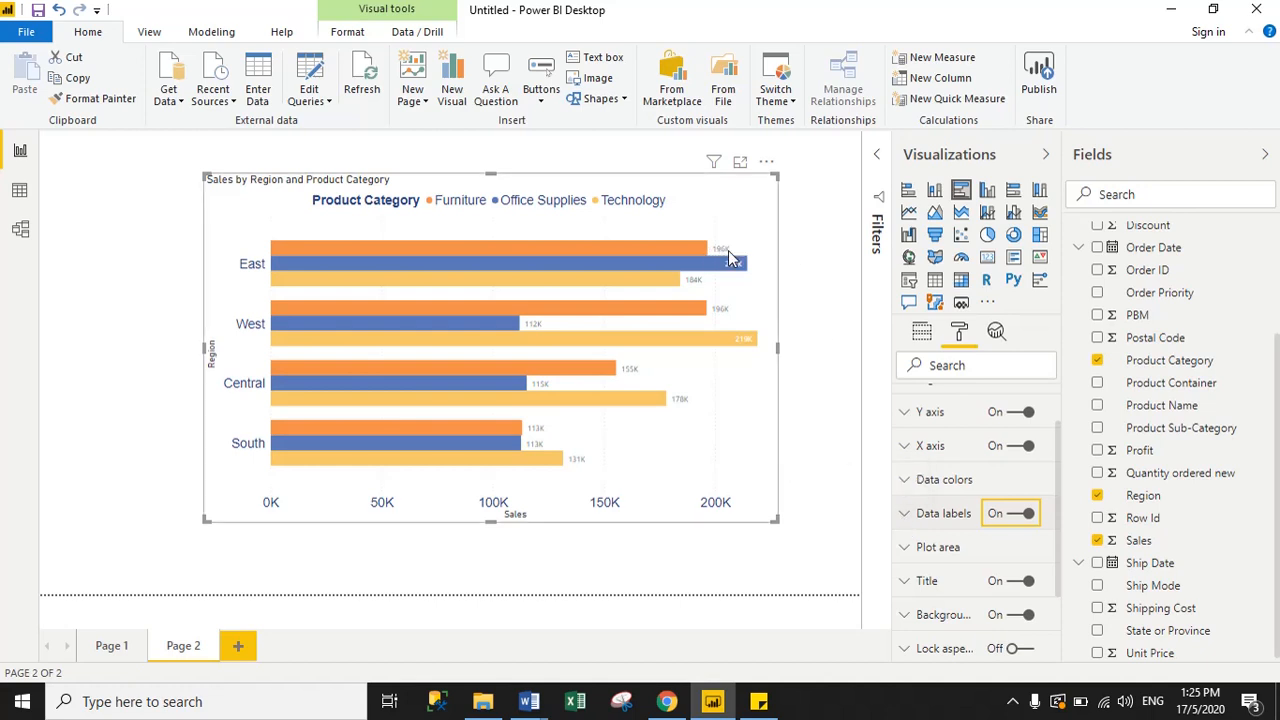
pyautogui.click(912, 513)
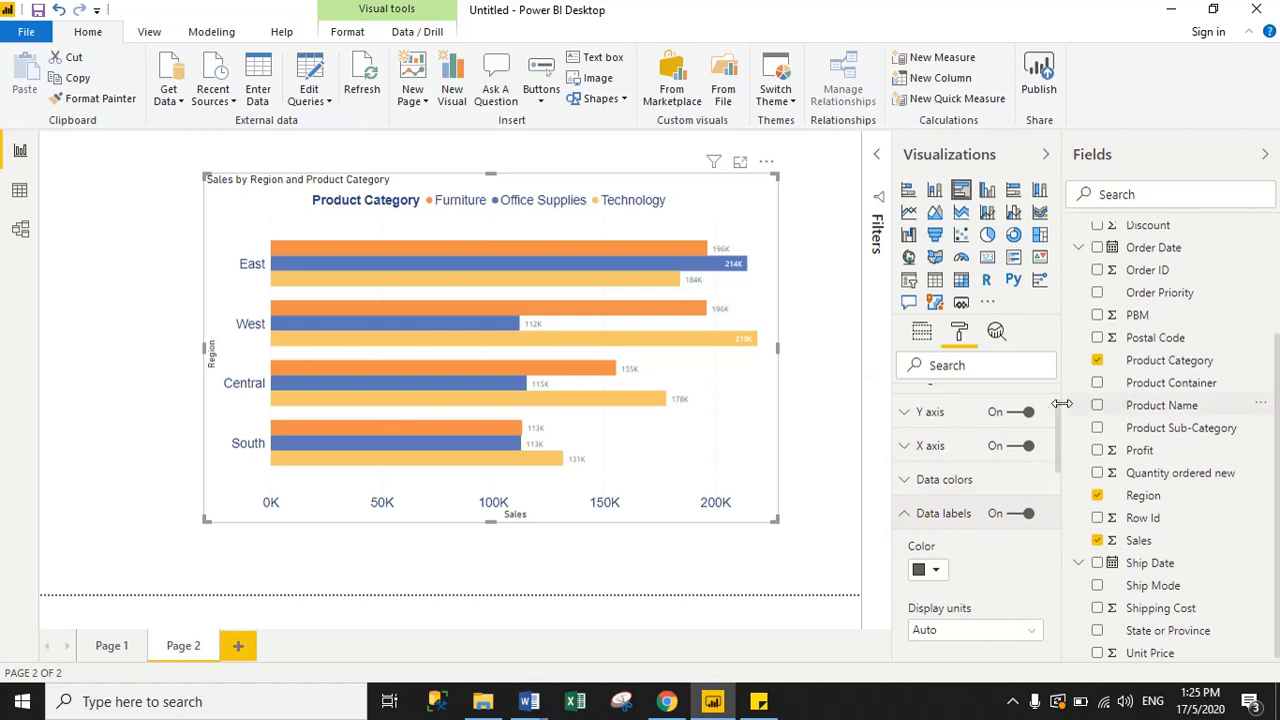
pyautogui.moveTo(1057, 410); pyautogui.dragTo(1058, 442)
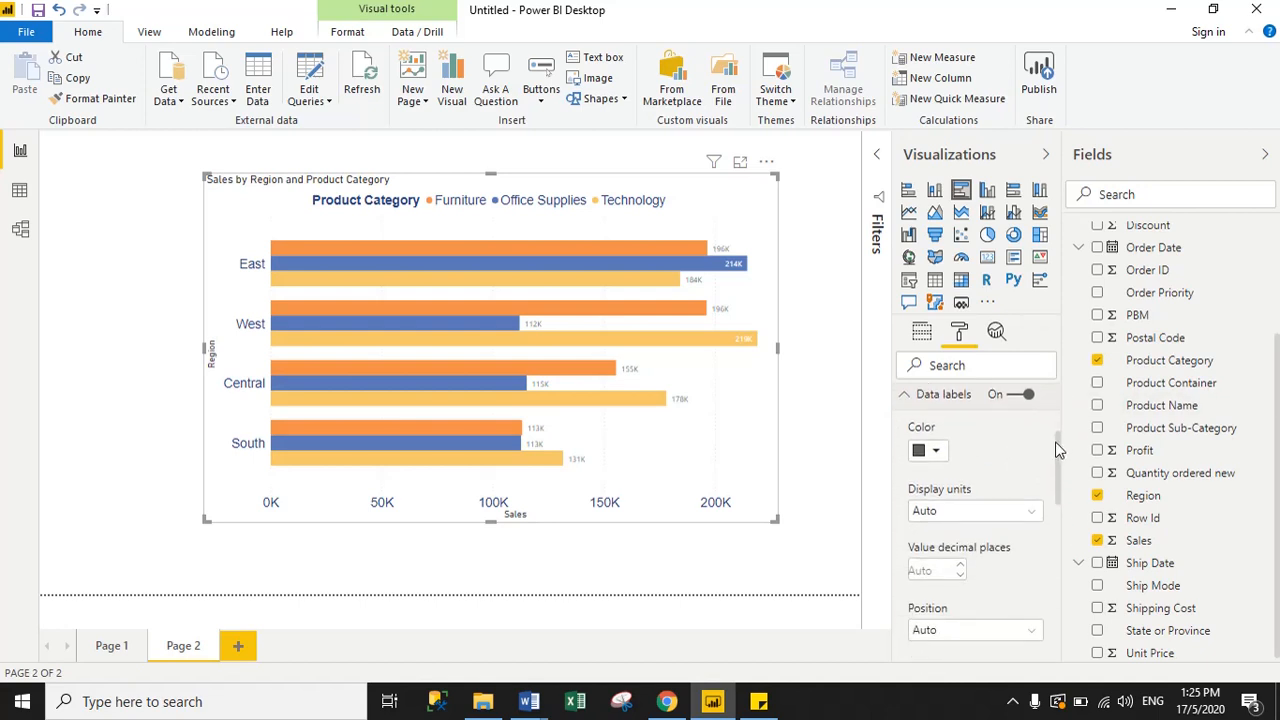
pyautogui.click(936, 452)
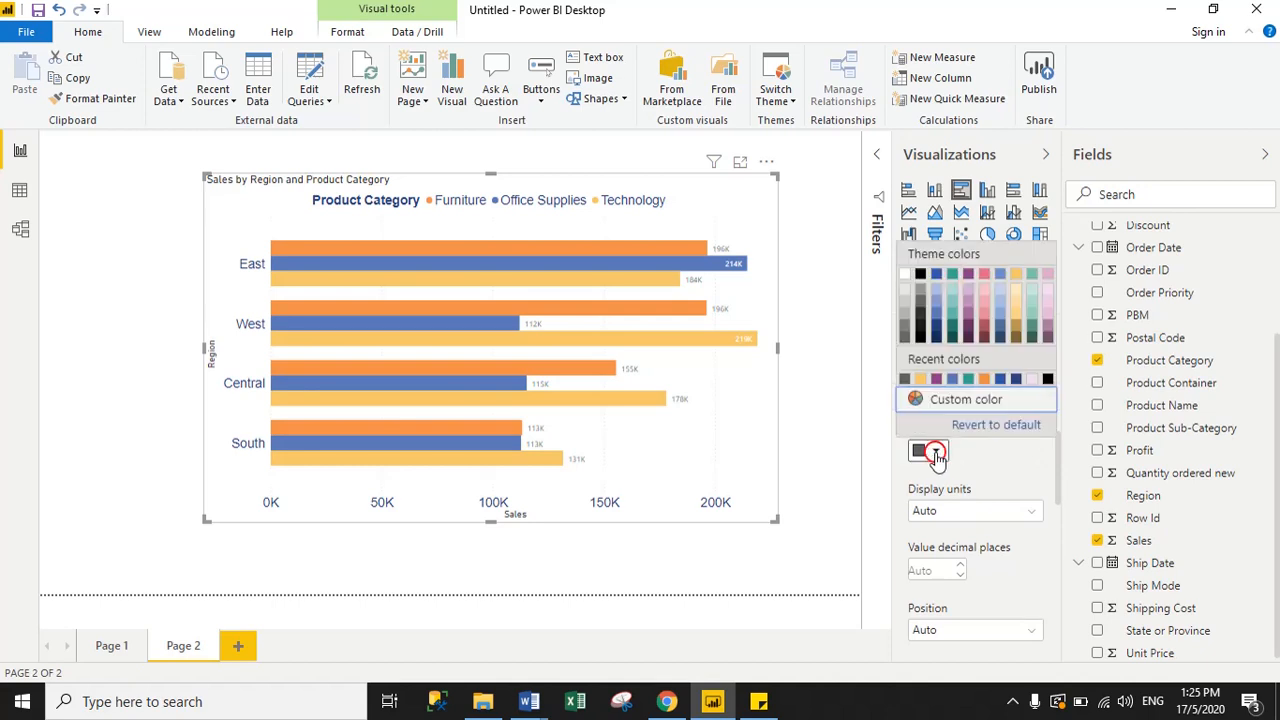
pyautogui.click(1047, 380)
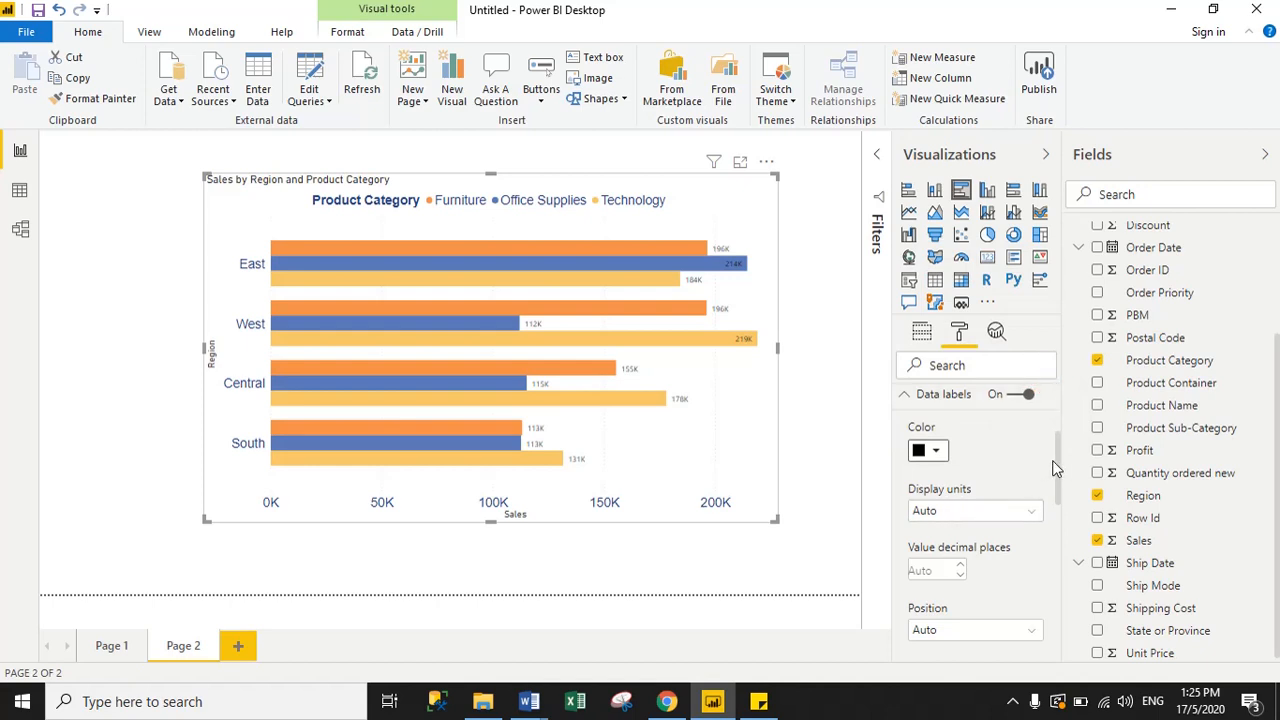
# - Position the data labels at Inside center and set their text size to 12 pt
pyautogui.moveTo(1056, 458); pyautogui.dragTo(1049, 500)
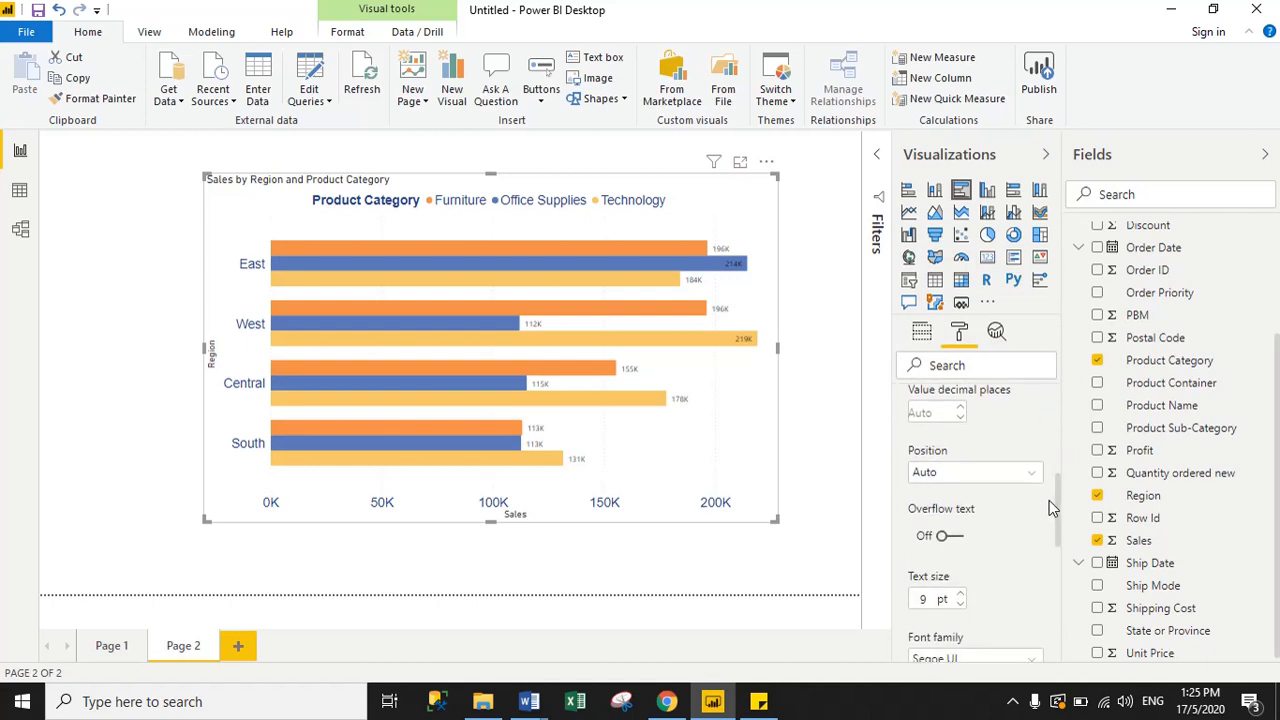
pyautogui.click(958, 472)
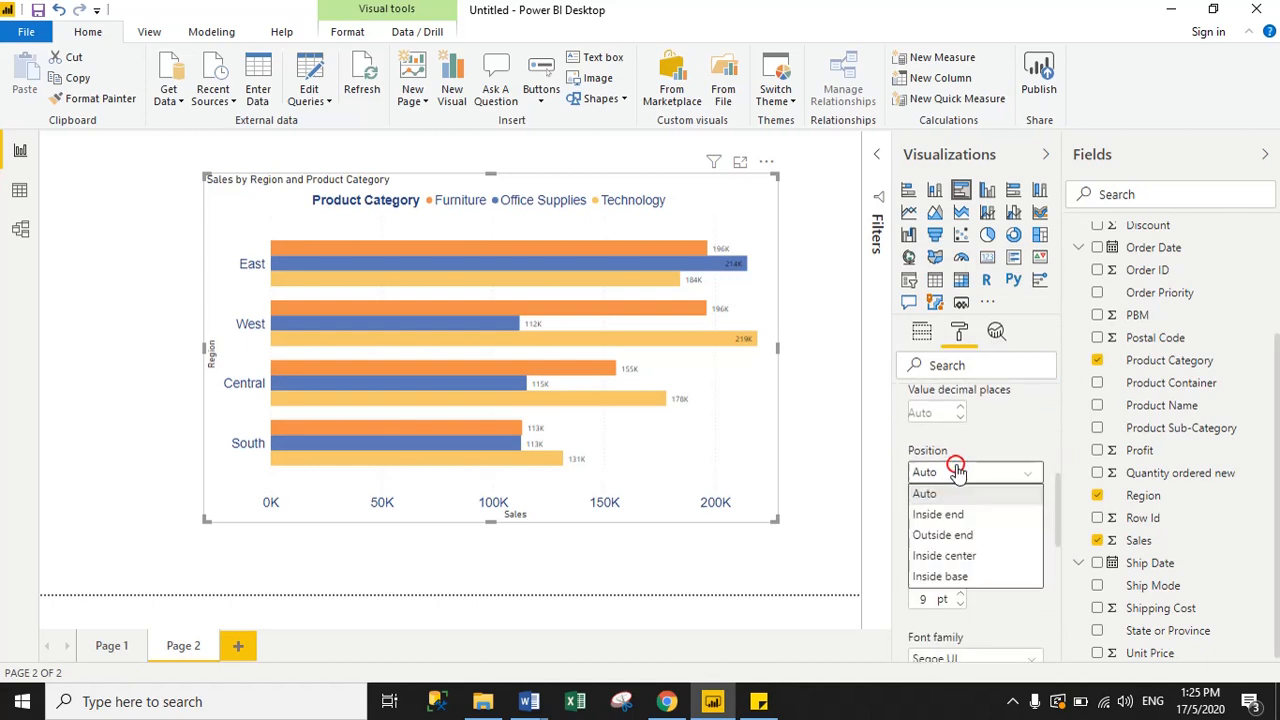
pyautogui.click(943, 556)
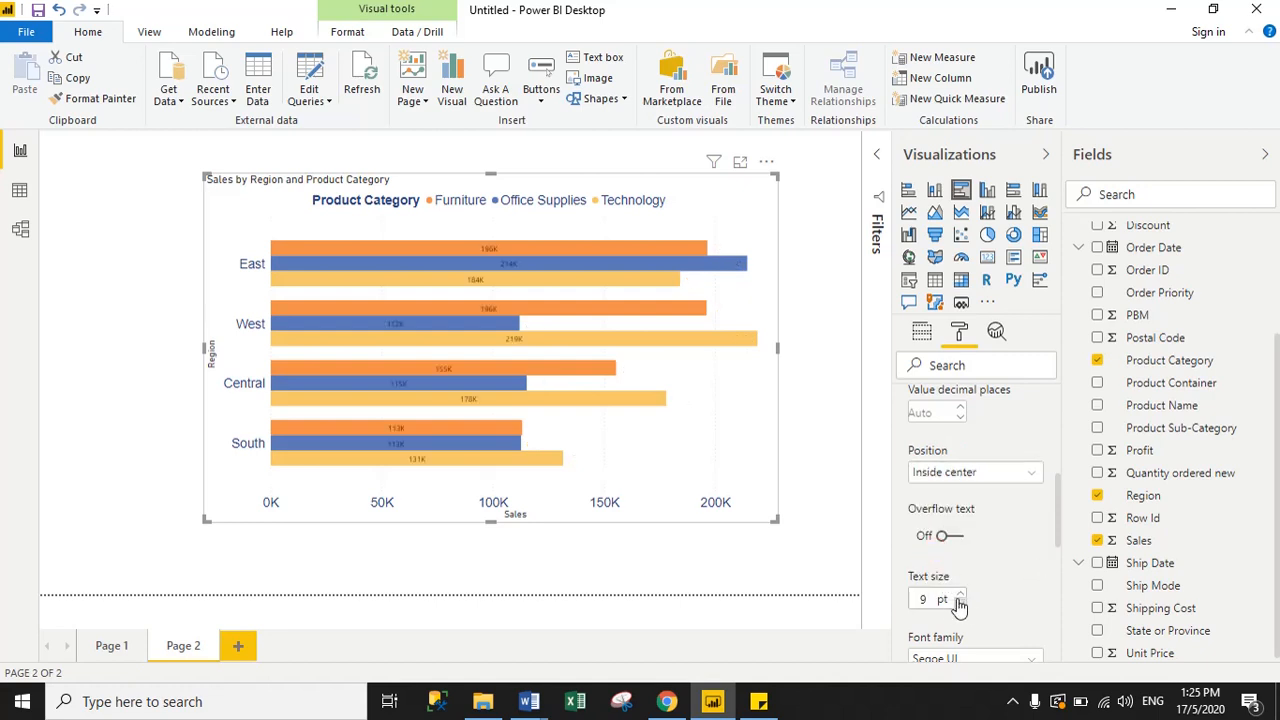
pyautogui.click(930, 600)
pyautogui.write('12')
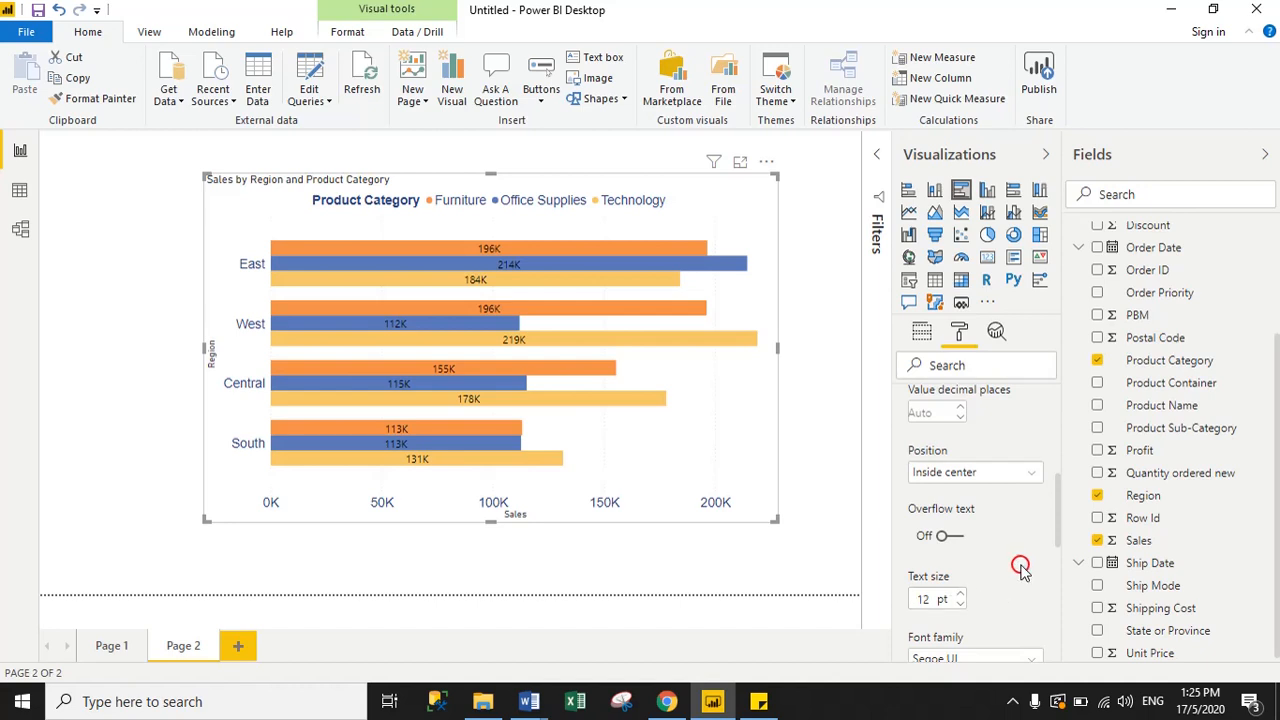
# - Set the data labels' font family to Arial, show their background, and close the data label options
pyautogui.moveTo(1059, 513); pyautogui.dragTo(1060, 554)
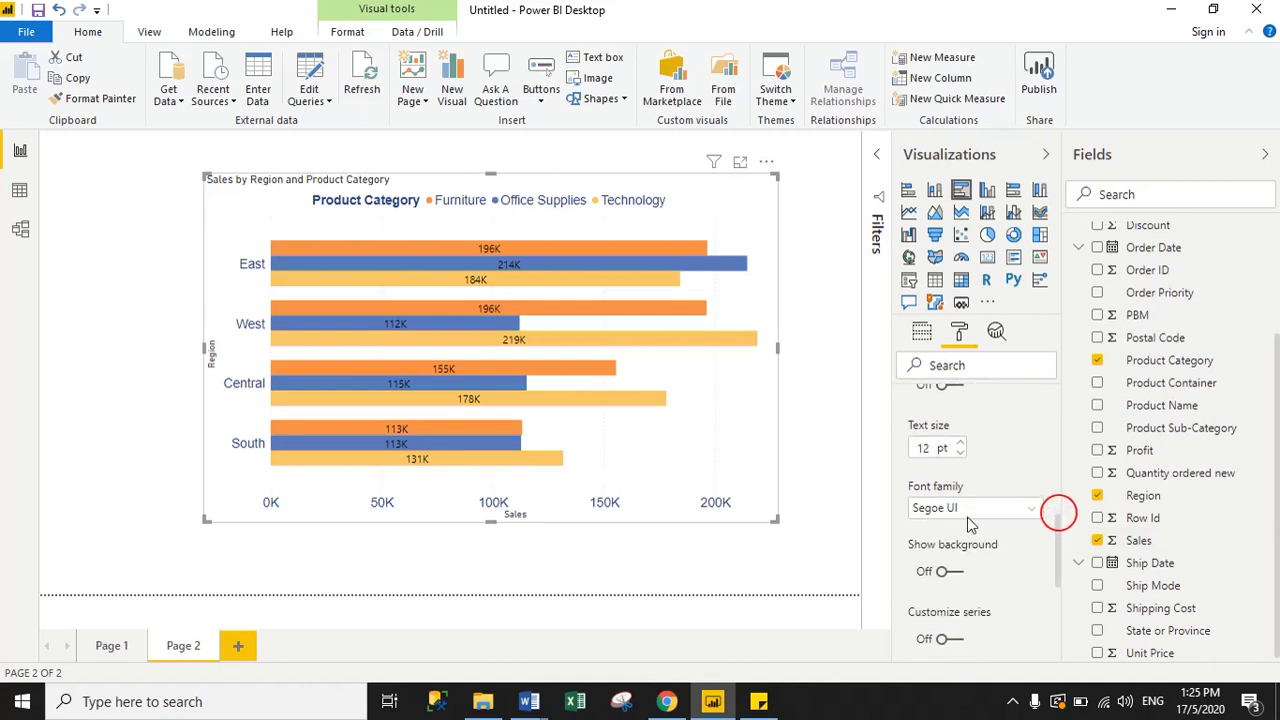
pyautogui.click(956, 507)
pyautogui.click(948, 530)
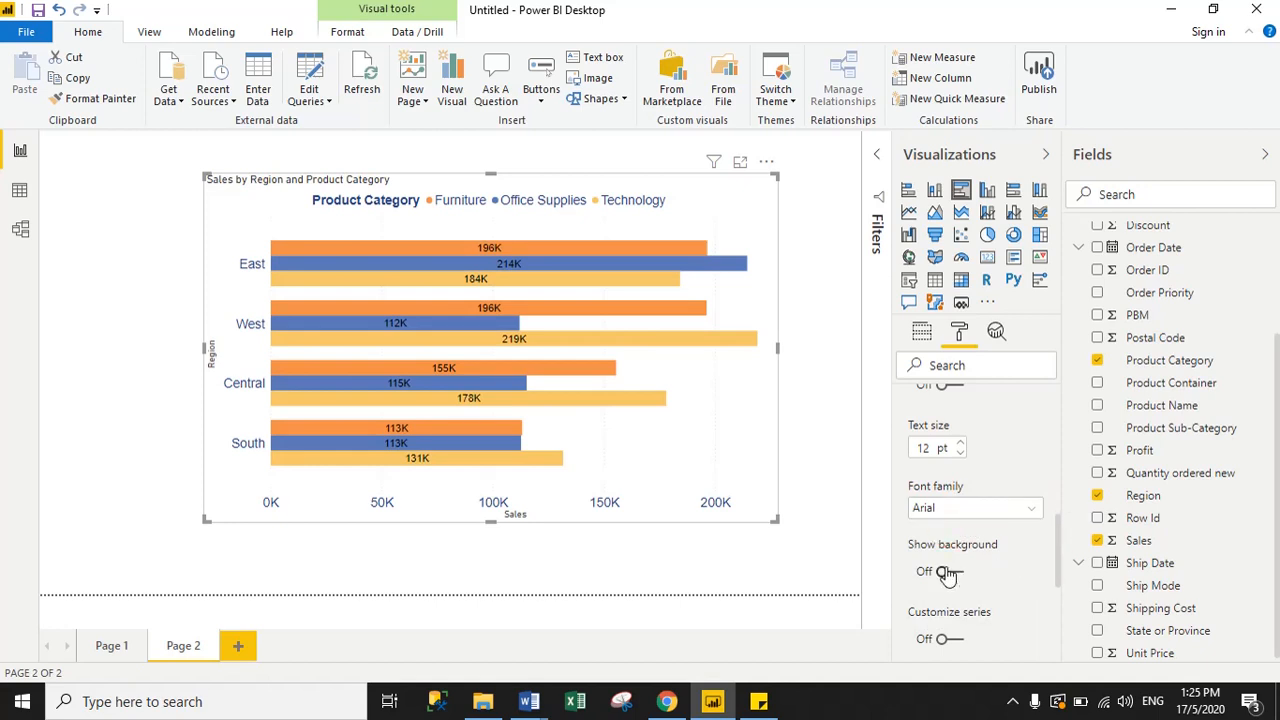
pyautogui.click(948, 573)
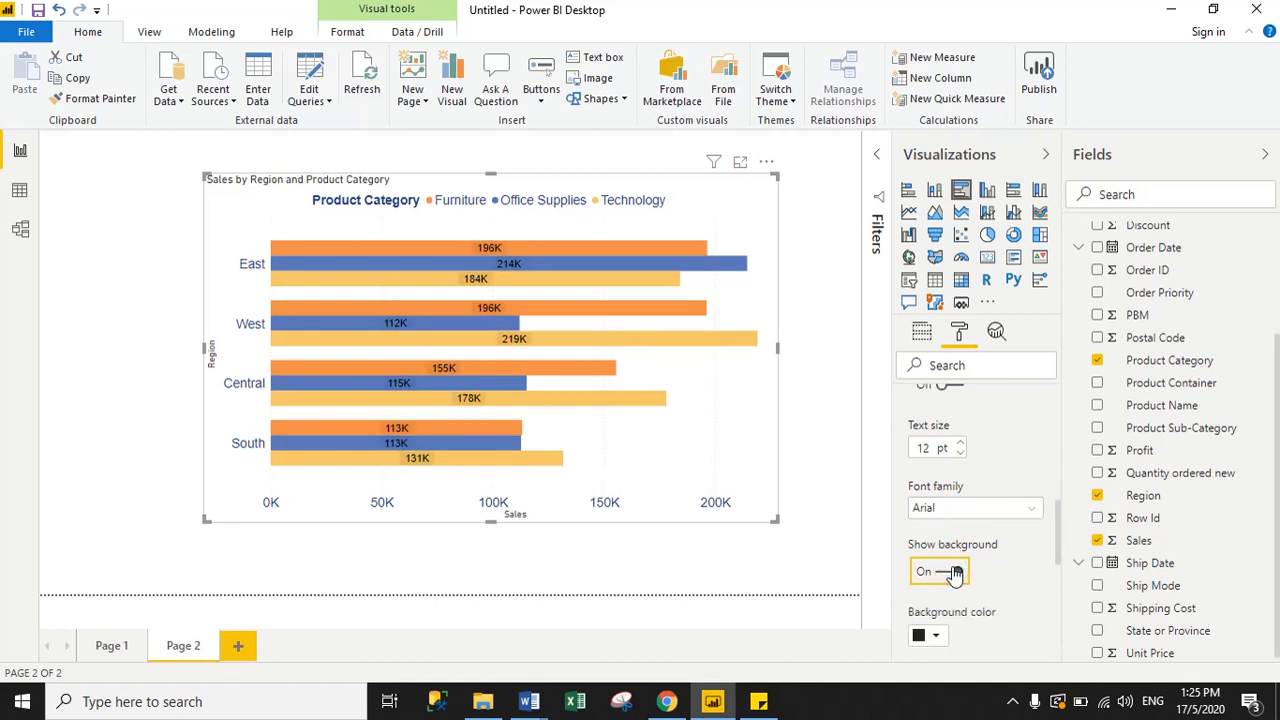
pyautogui.moveTo(1060, 540); pyautogui.dragTo(1057, 452)
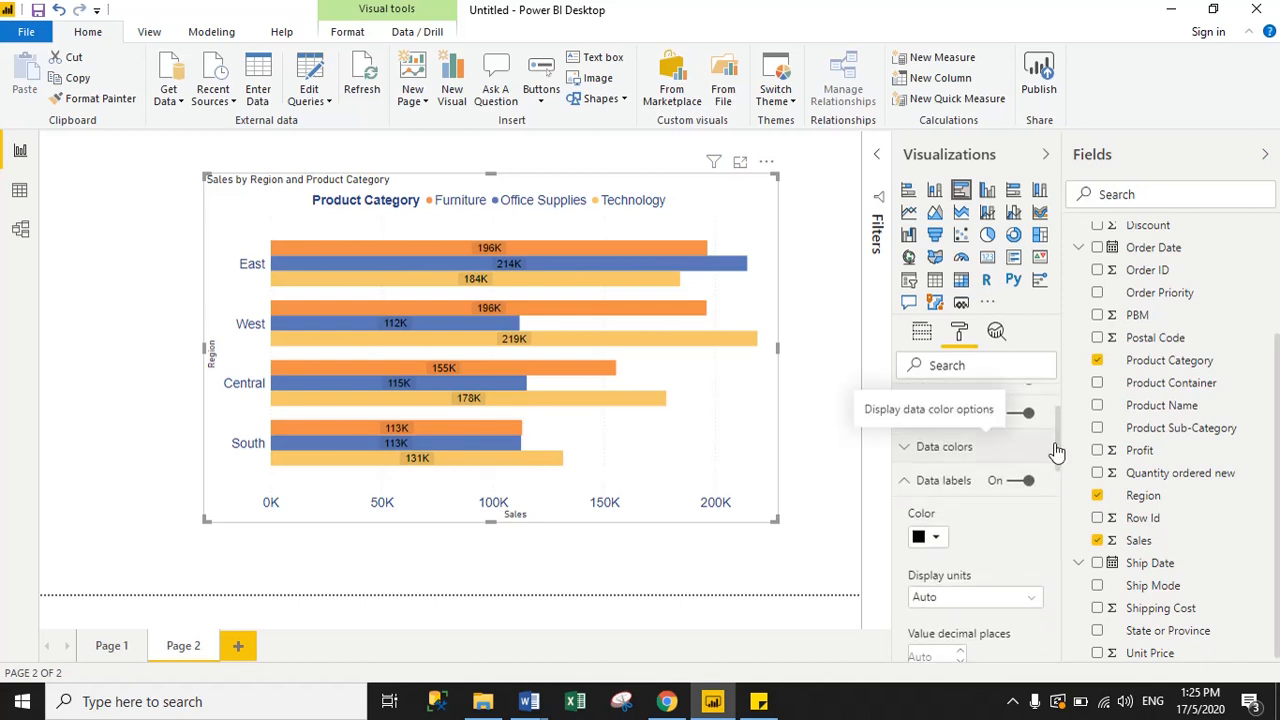
pyautogui.click(906, 481)
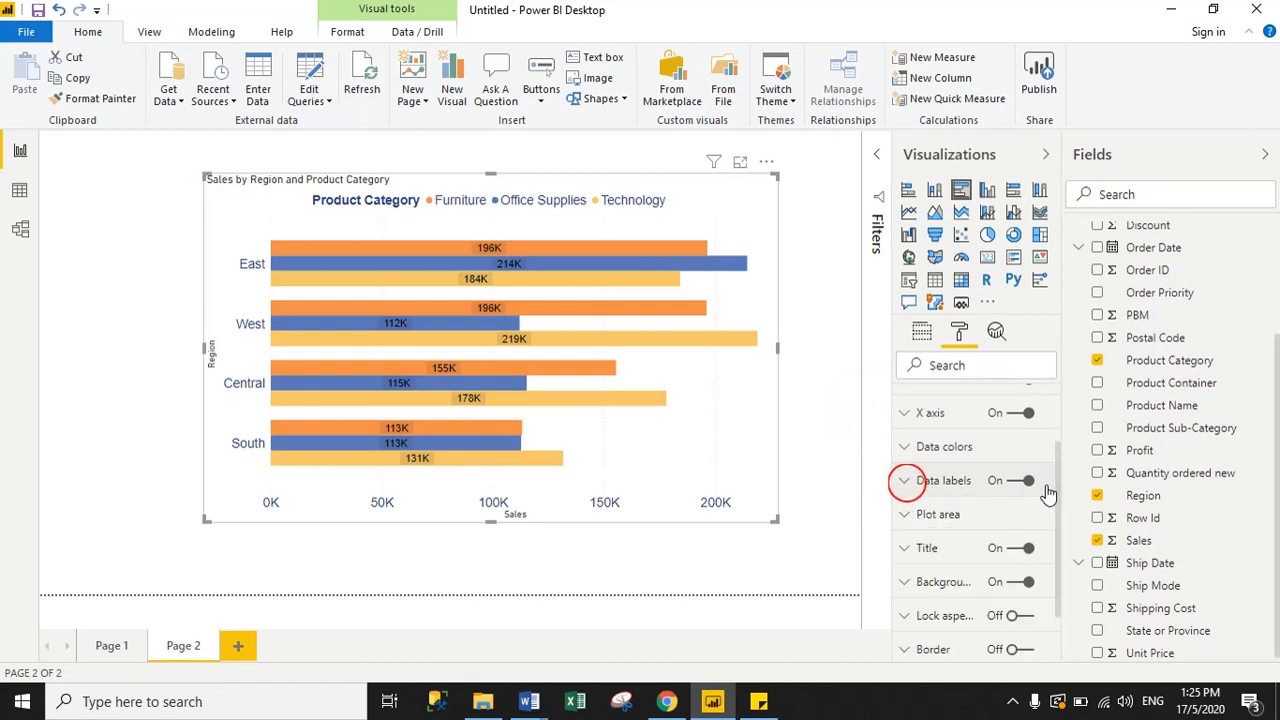
# - Set the chart title's text size to 30 pt and its font family to Arial
pyautogui.scroll(-2, 1052, 475)
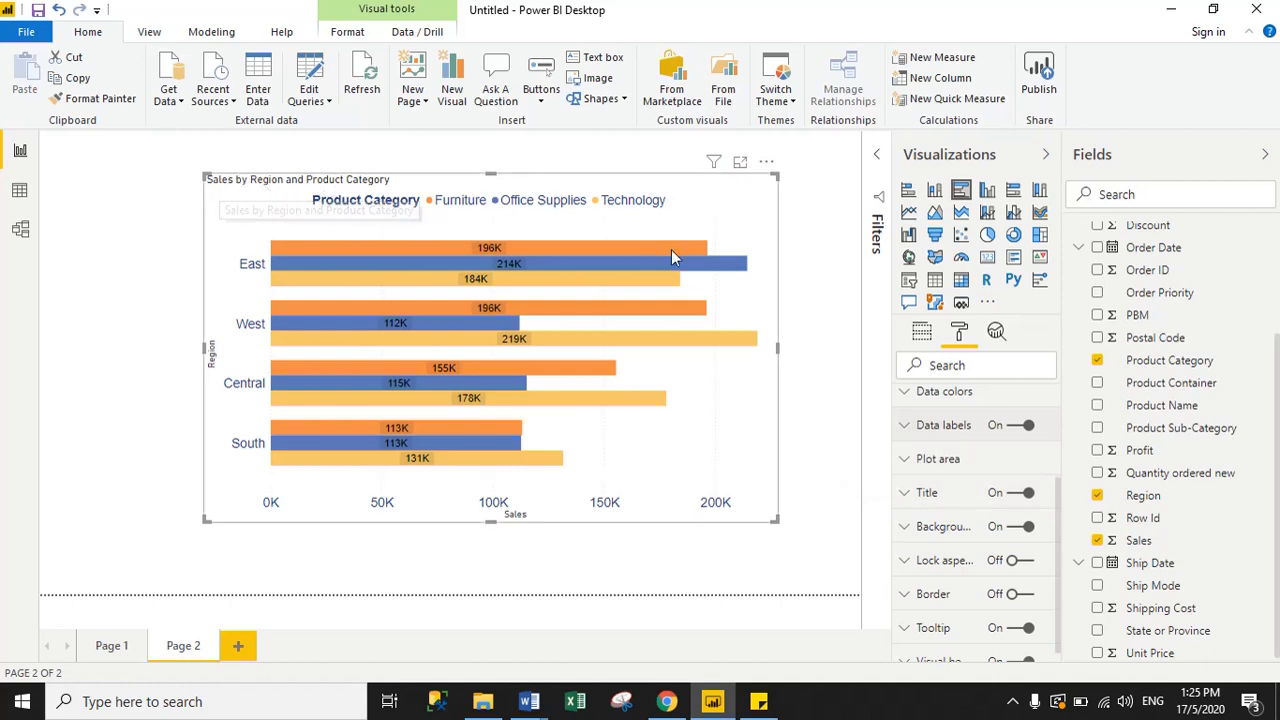
pyautogui.click(903, 489)
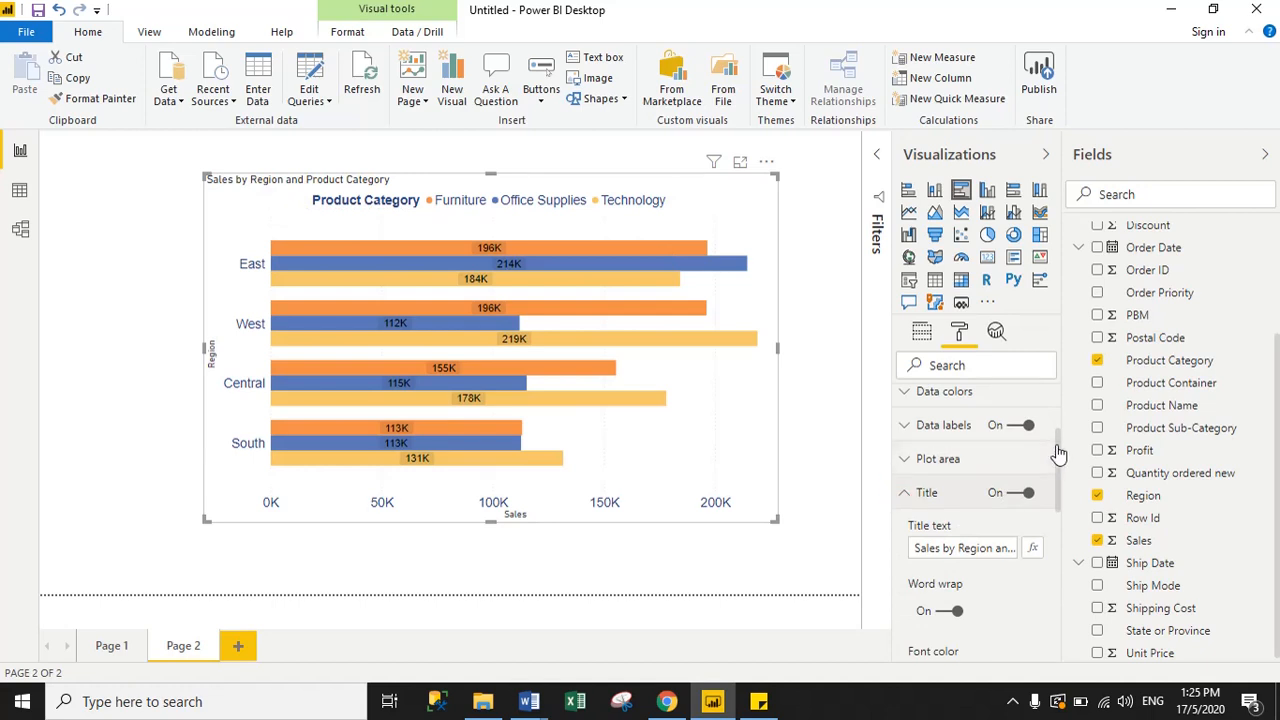
pyautogui.moveTo(1057, 446); pyautogui.dragTo(1057, 537)
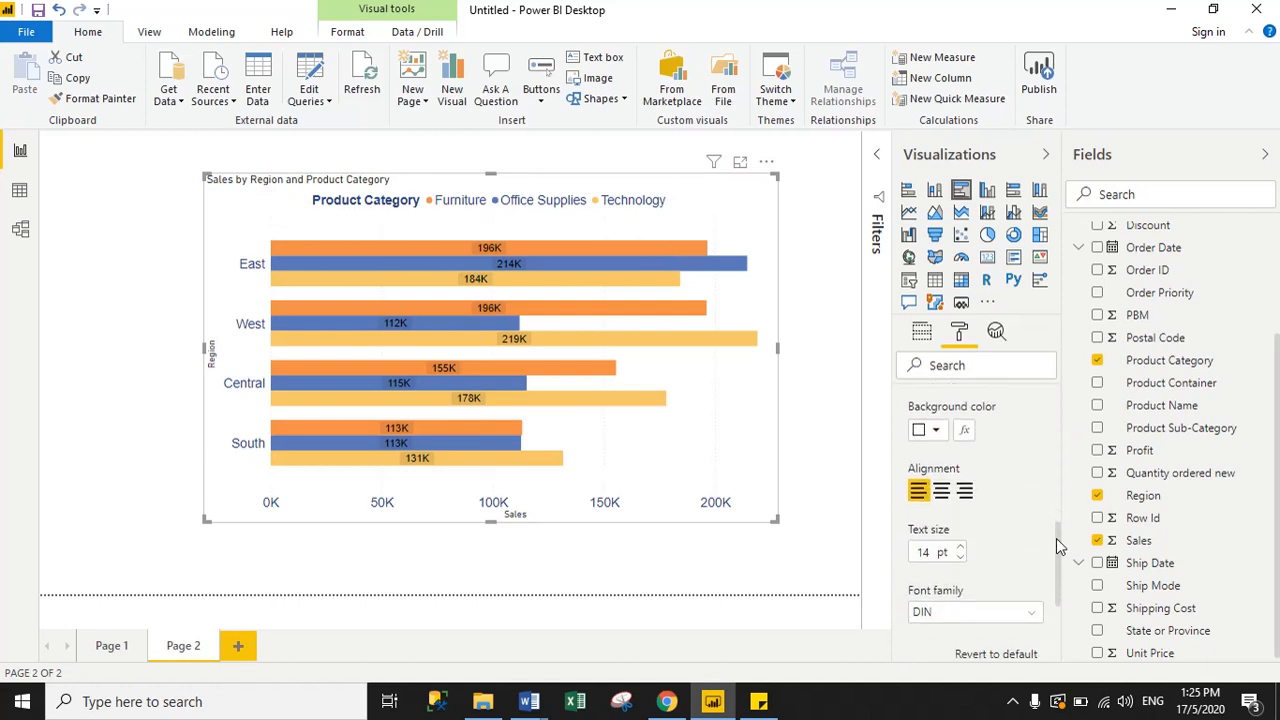
pyautogui.moveTo(917, 552); pyautogui.dragTo(930, 552)
pyautogui.write('30')
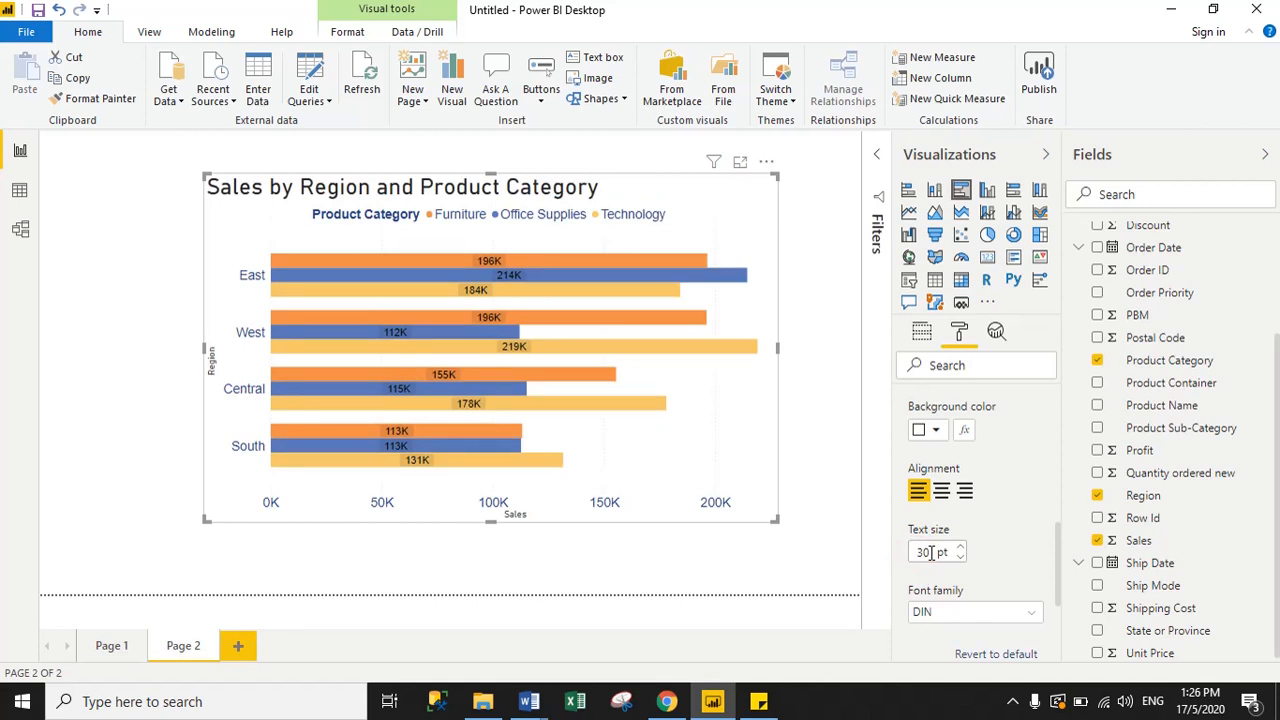
pyautogui.moveTo(1056, 556); pyautogui.dragTo(1057, 566)
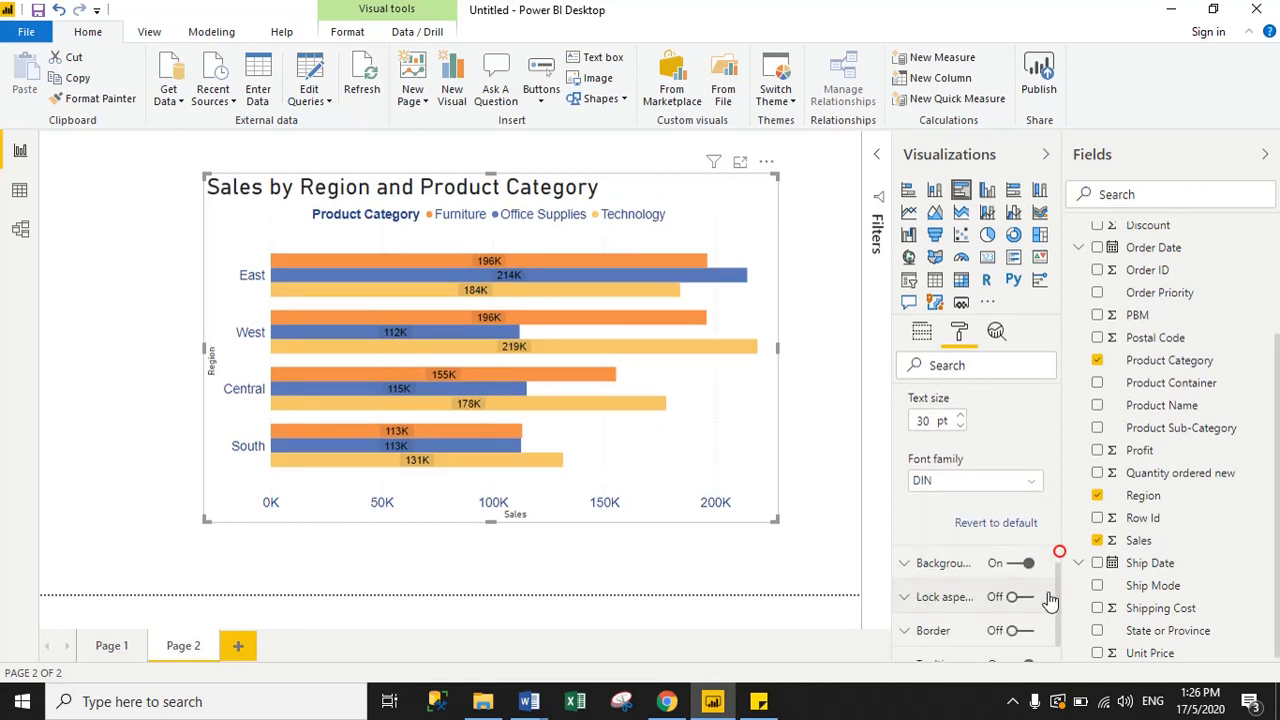
pyautogui.click(940, 480)
pyautogui.click(926, 500)
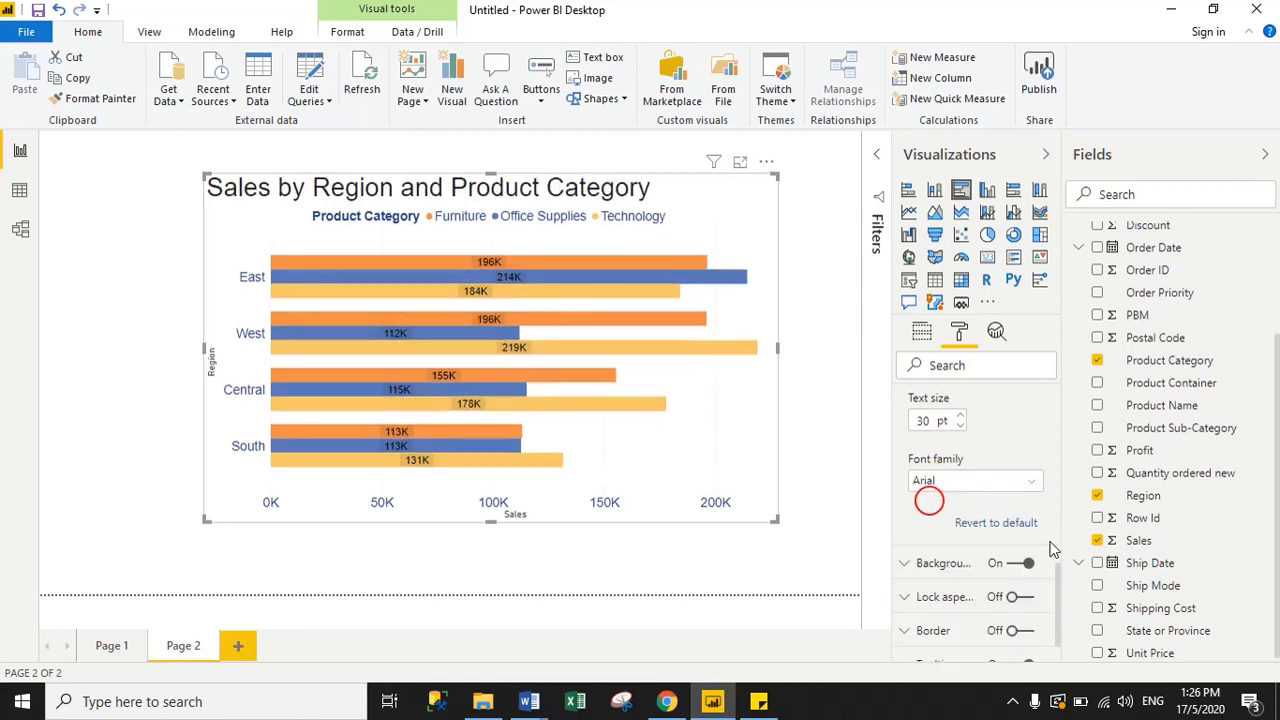
# - Color the chart title orange and close the title options
pyautogui.moveTo(1057, 585); pyautogui.dragTo(1063, 491)
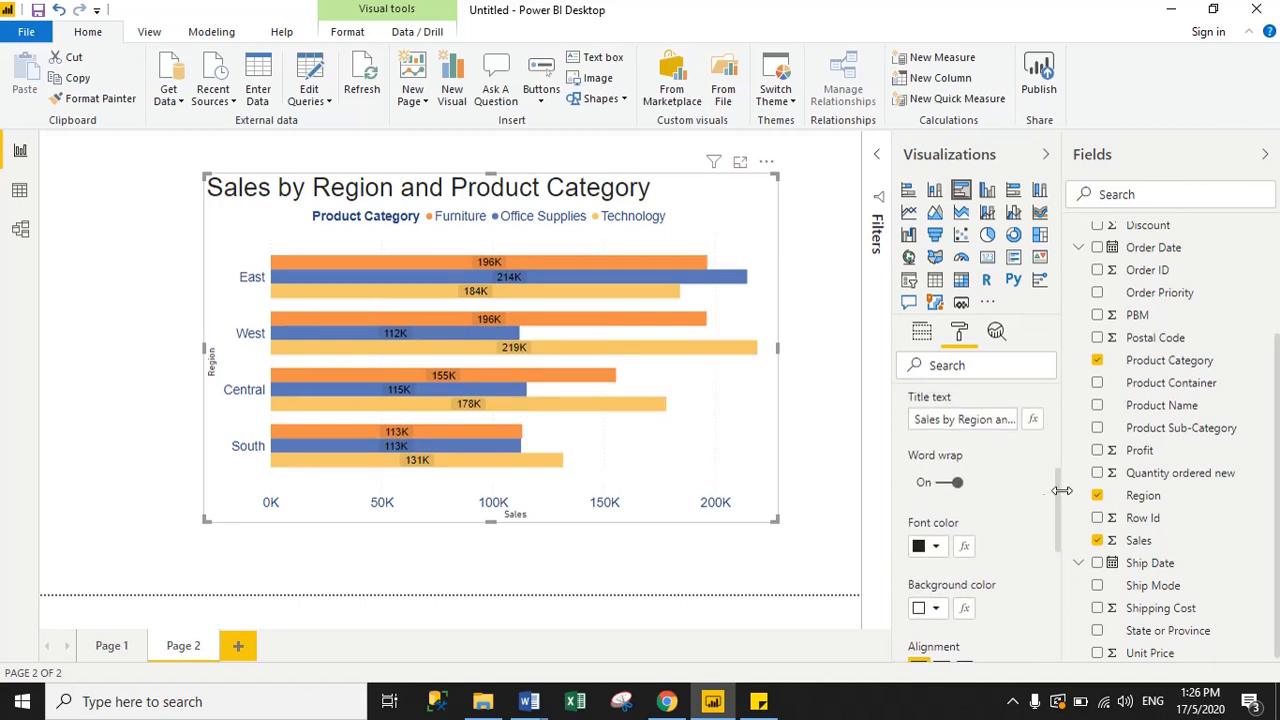
pyautogui.click(936, 547)
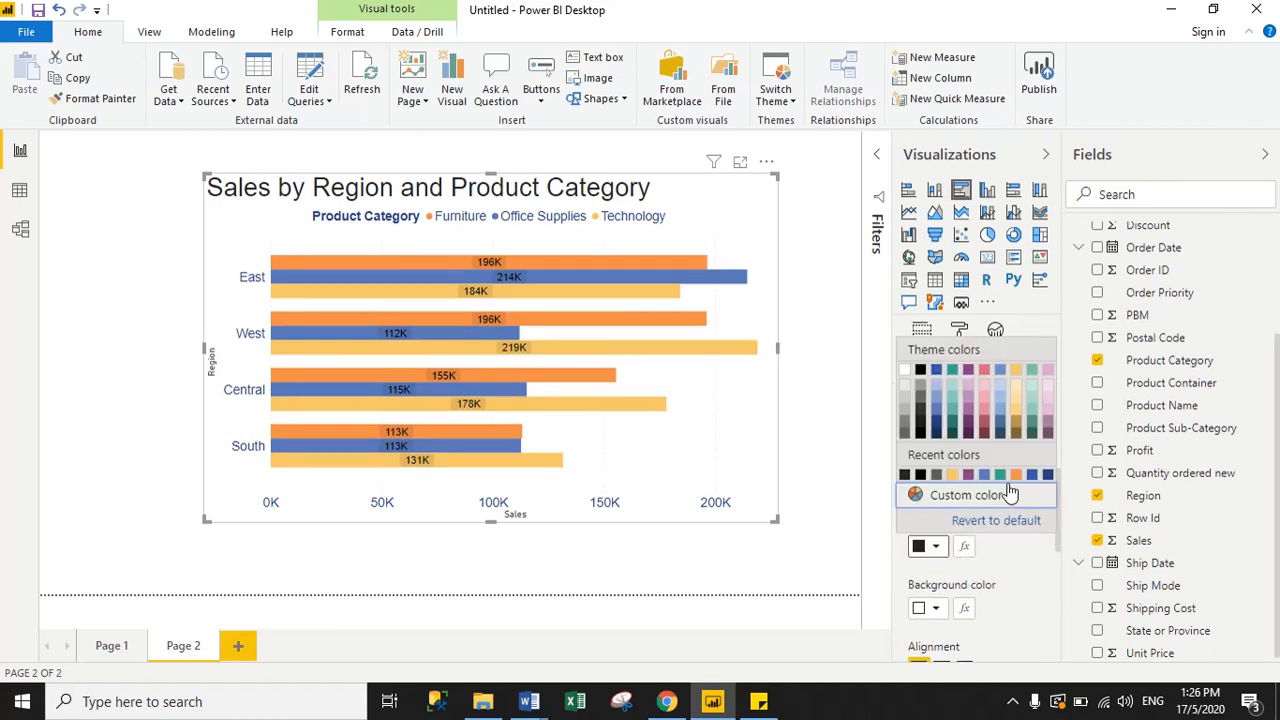
pyautogui.click(1015, 476)
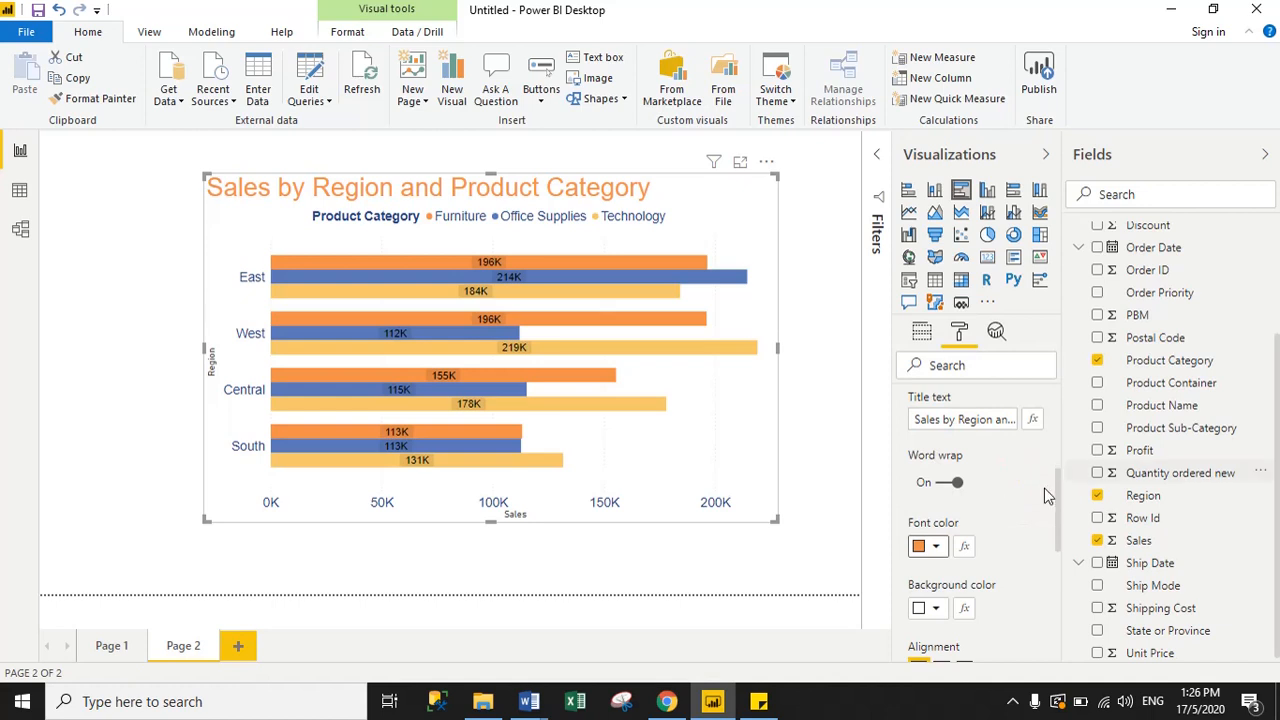
pyautogui.moveTo(1056, 508); pyautogui.dragTo(1060, 446)
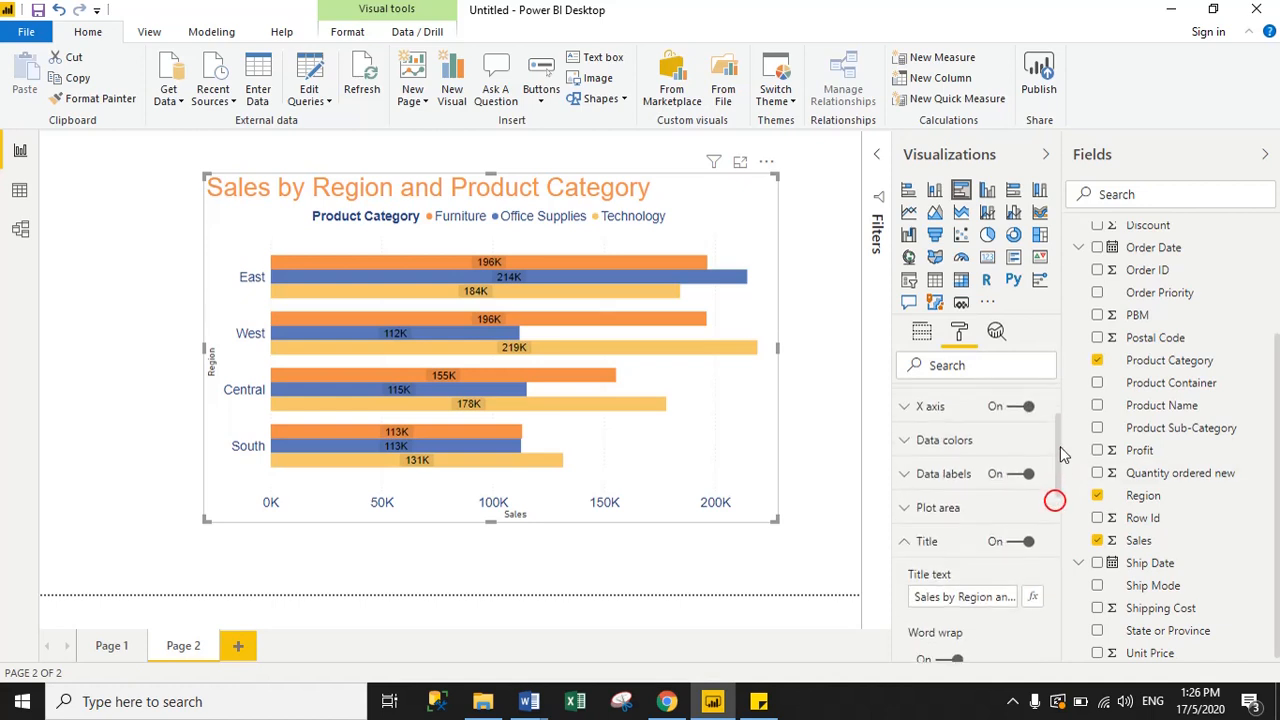
pyautogui.click(907, 555)
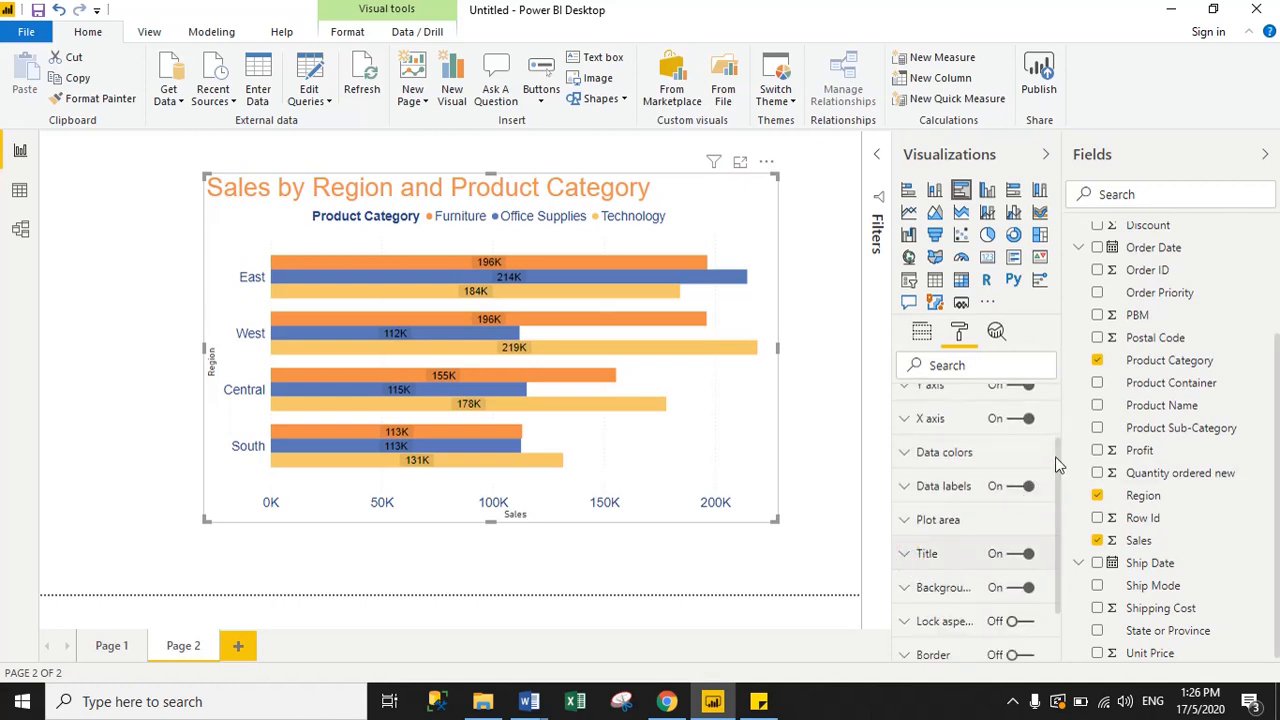
# - Turn on the chart's border, set its color to blue, and deselect the chart
pyautogui.moveTo(1055, 456); pyautogui.dragTo(1063, 522)
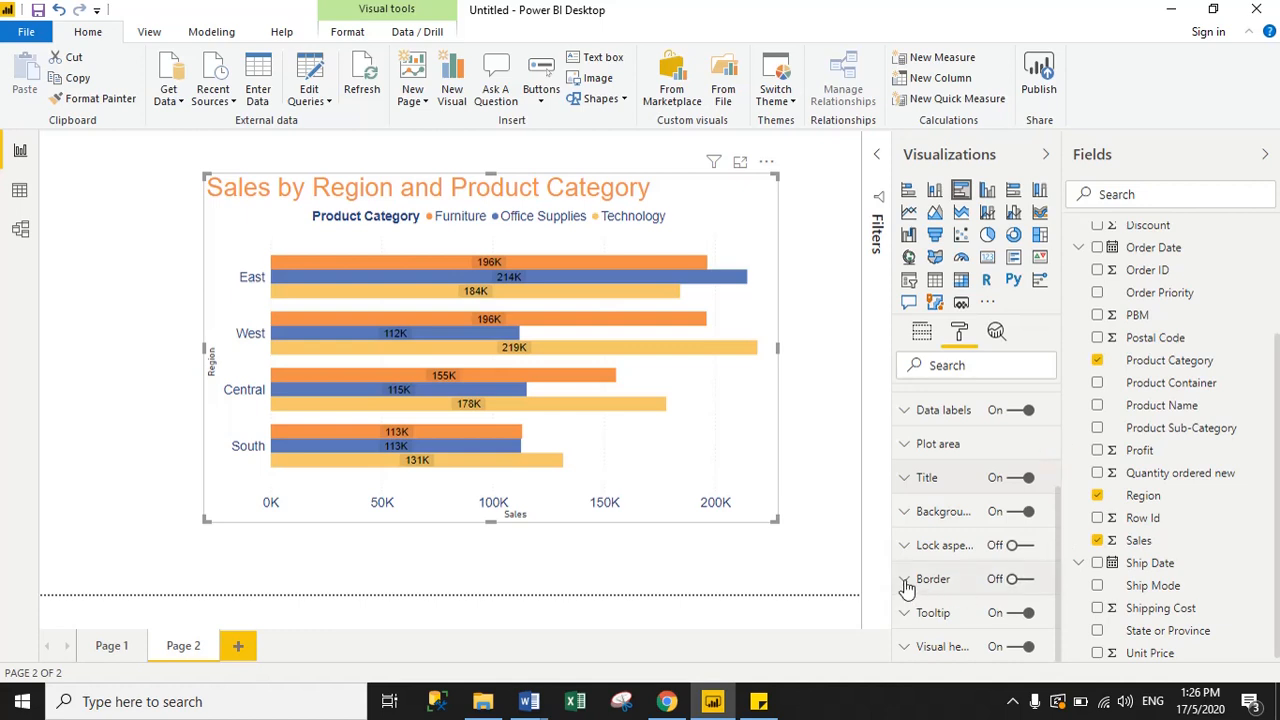
pyautogui.click(1016, 580)
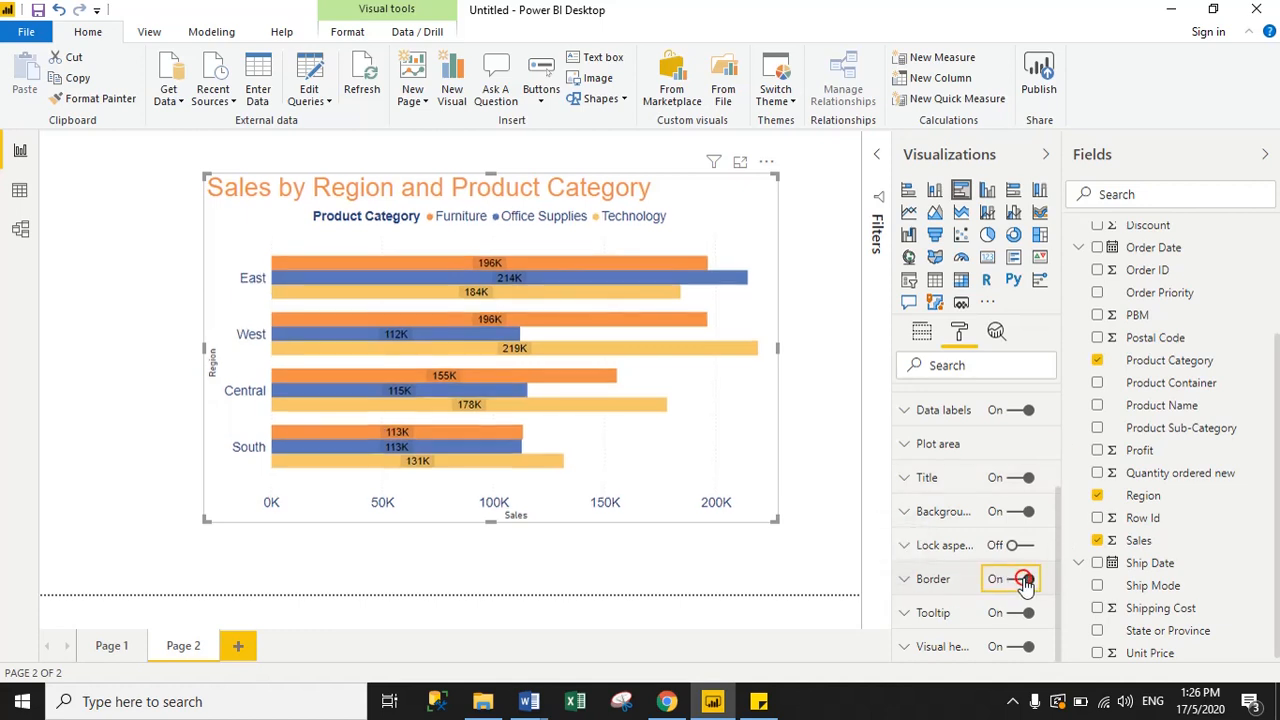
pyautogui.click(904, 585)
pyautogui.moveTo(1055, 477); pyautogui.dragTo(1054, 558)
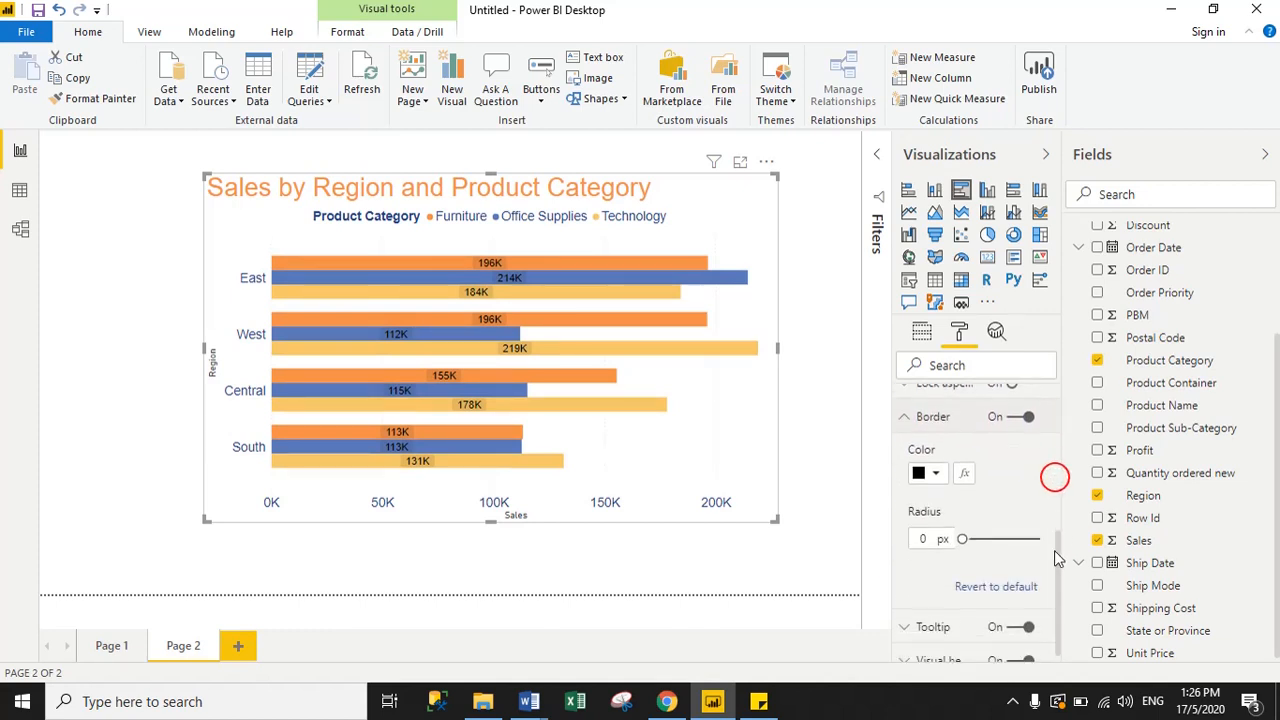
pyautogui.click(936, 473)
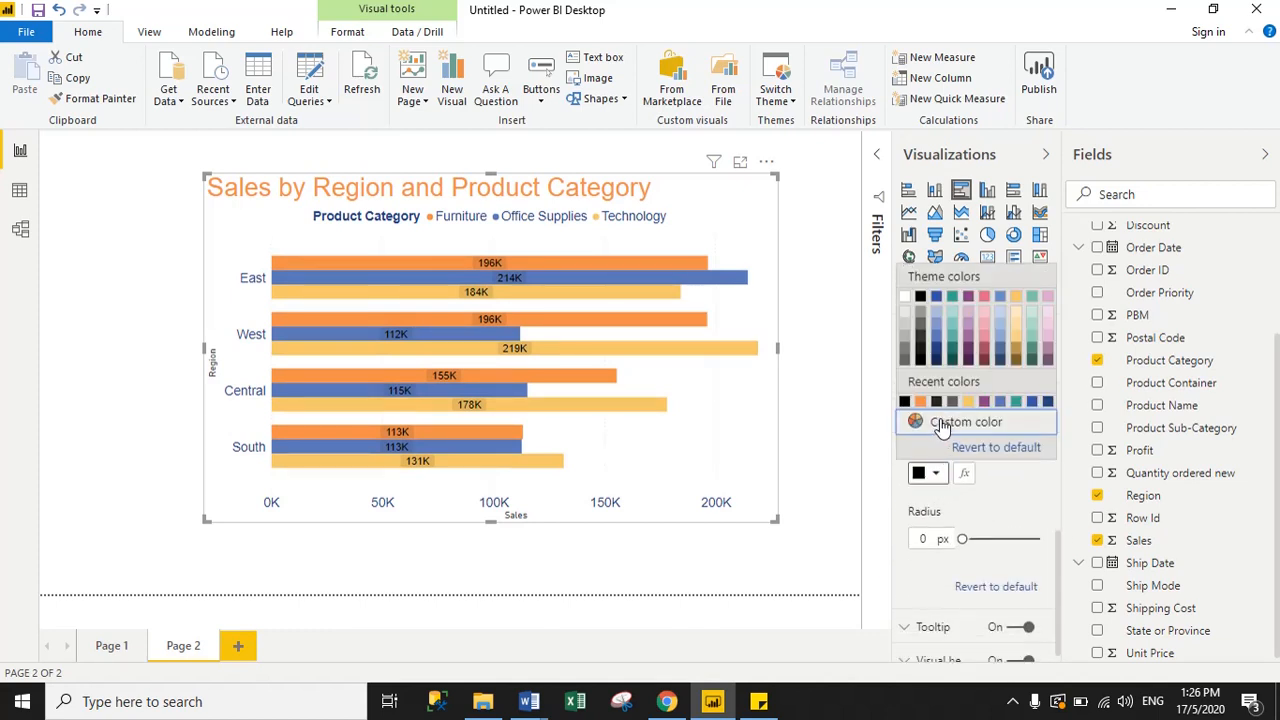
pyautogui.click(1003, 404)
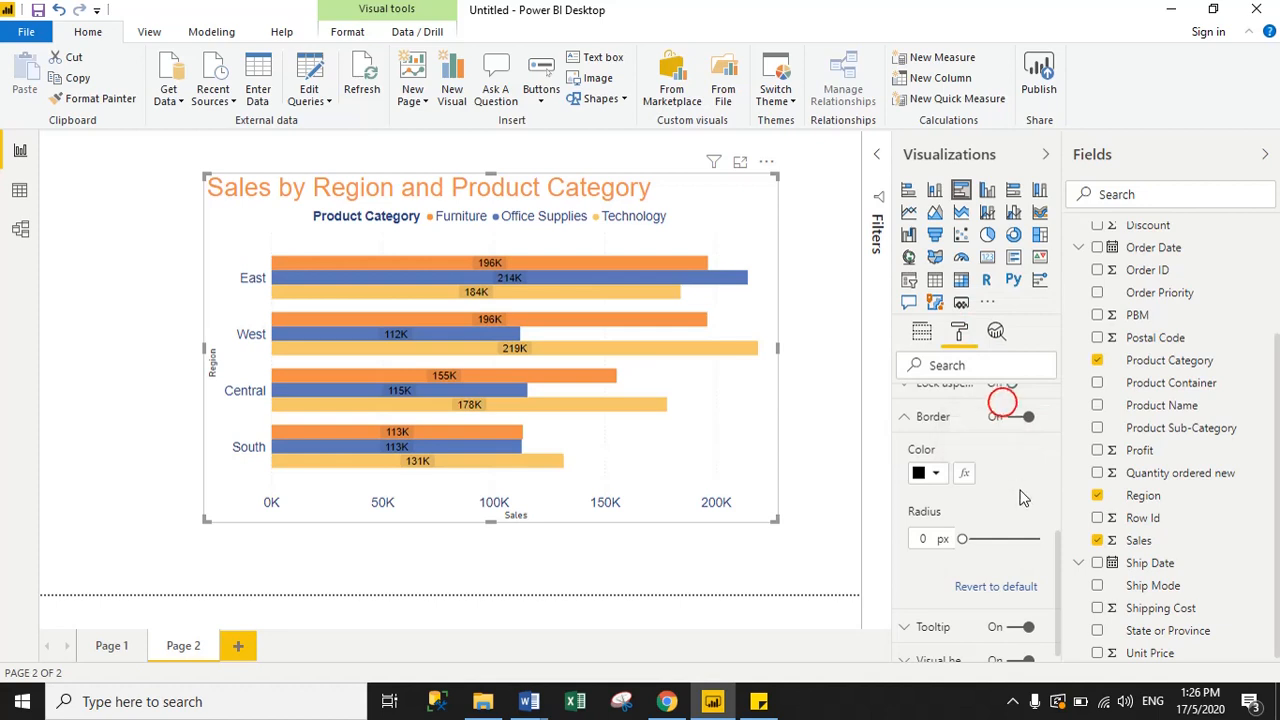
pyautogui.click(934, 473)
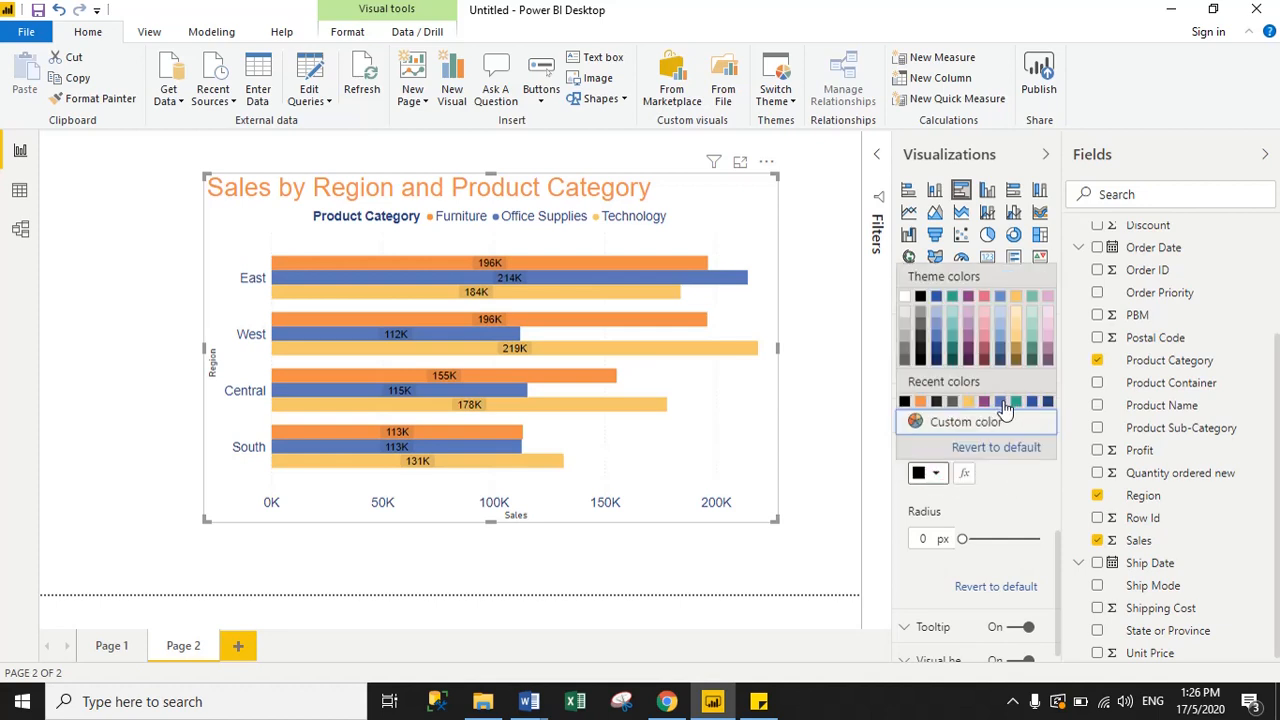
pyautogui.click(1001, 402)
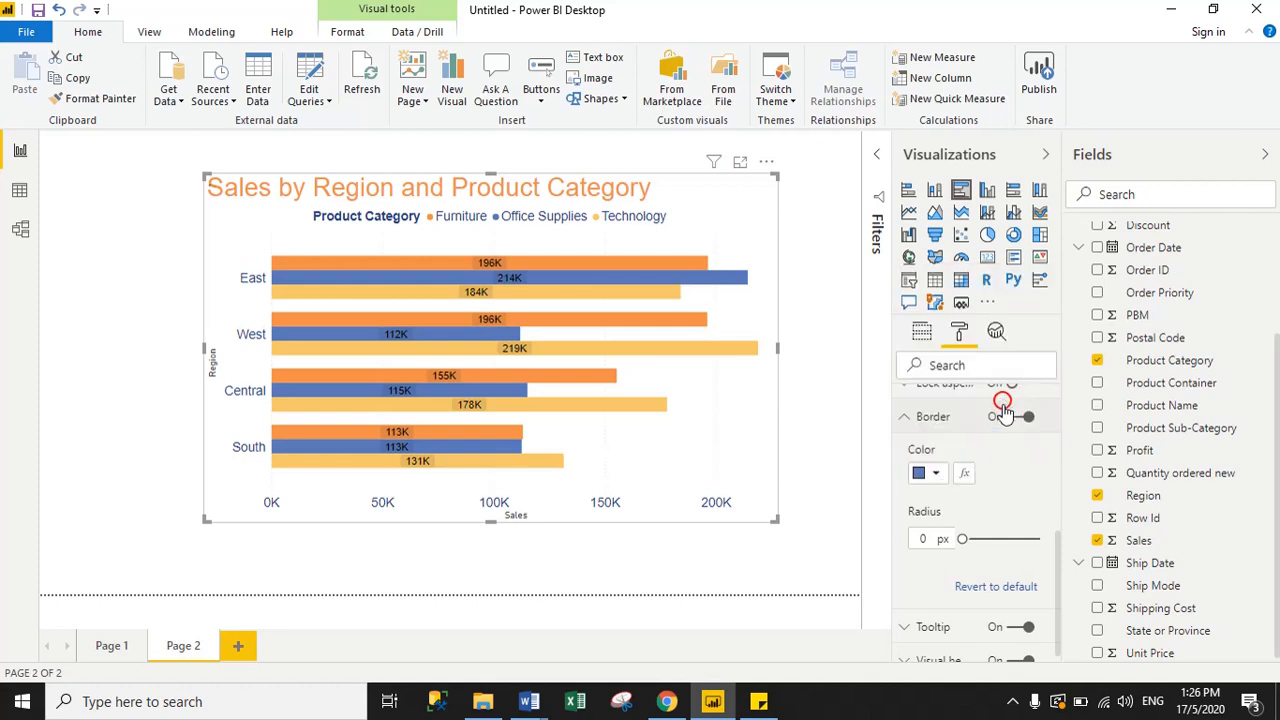
pyautogui.click(811, 455)
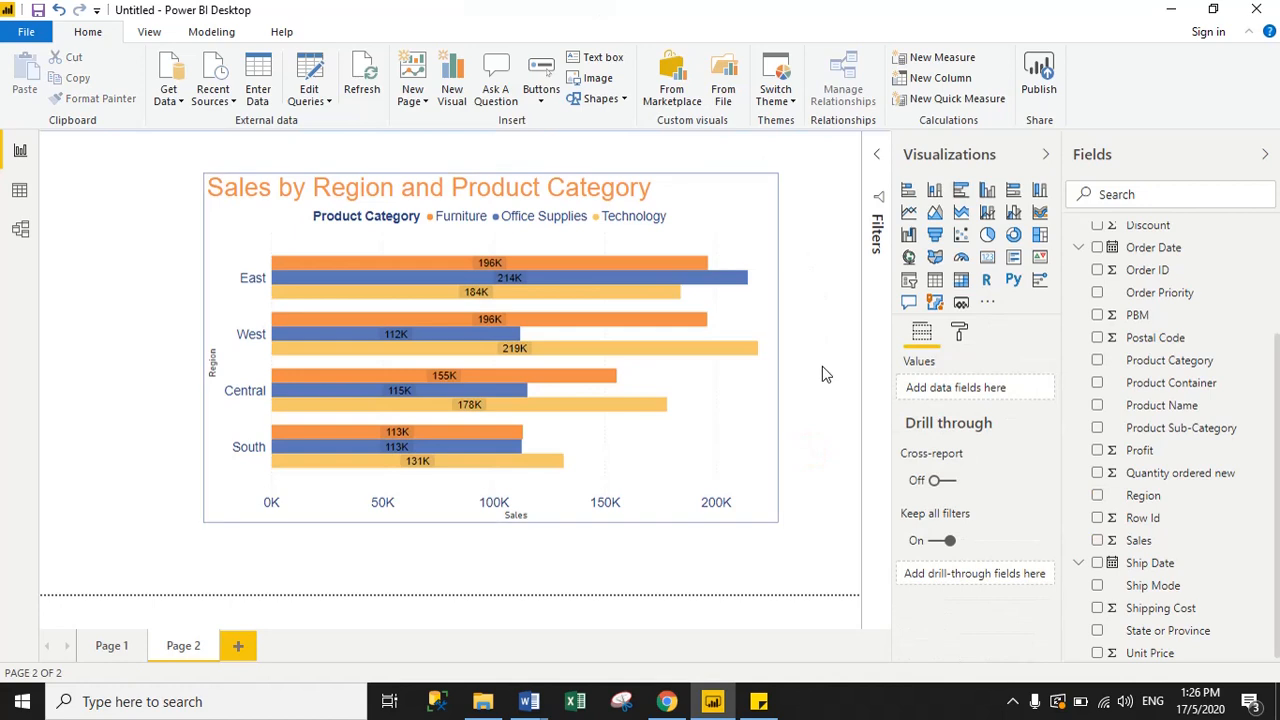